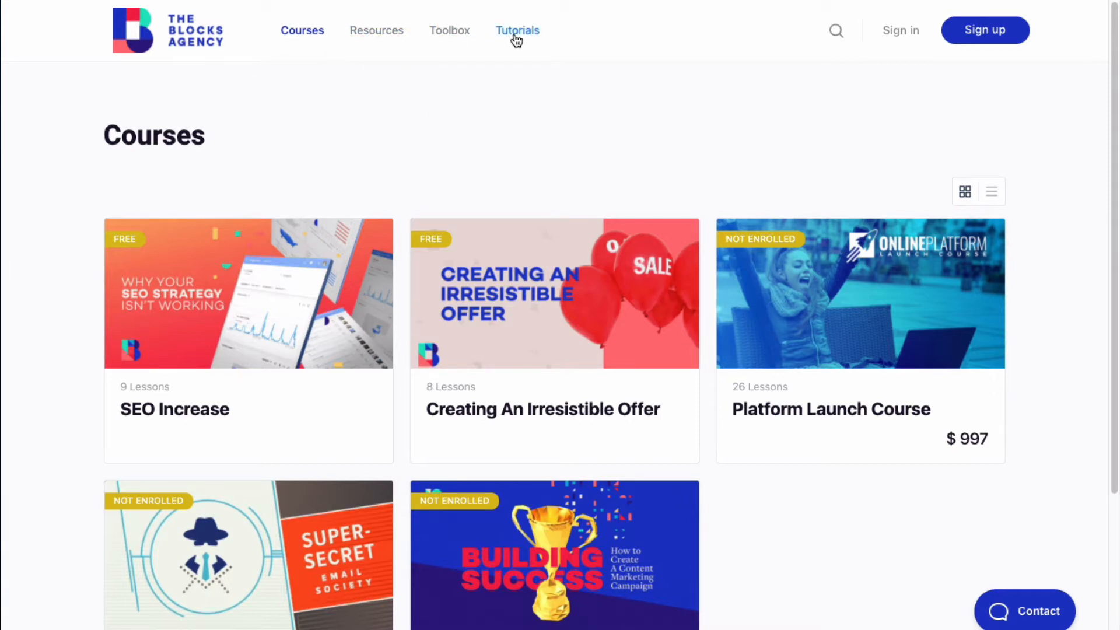
Browse the member site's Toolbox and Tutorials pages and open the account sign-up form
left_click(450, 39)
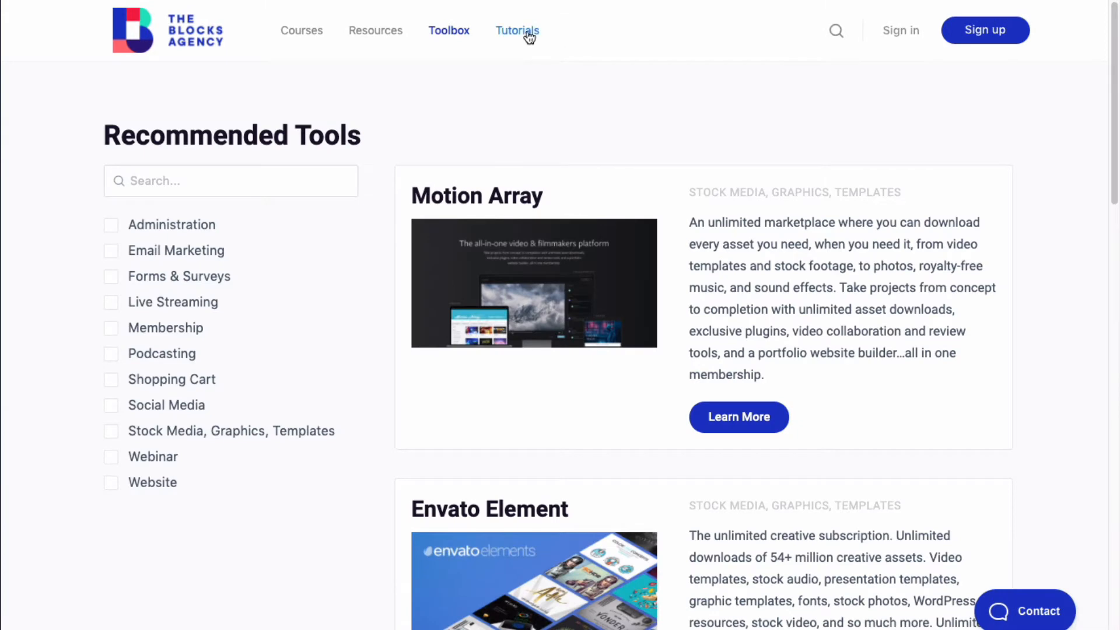
left_click(528, 35)
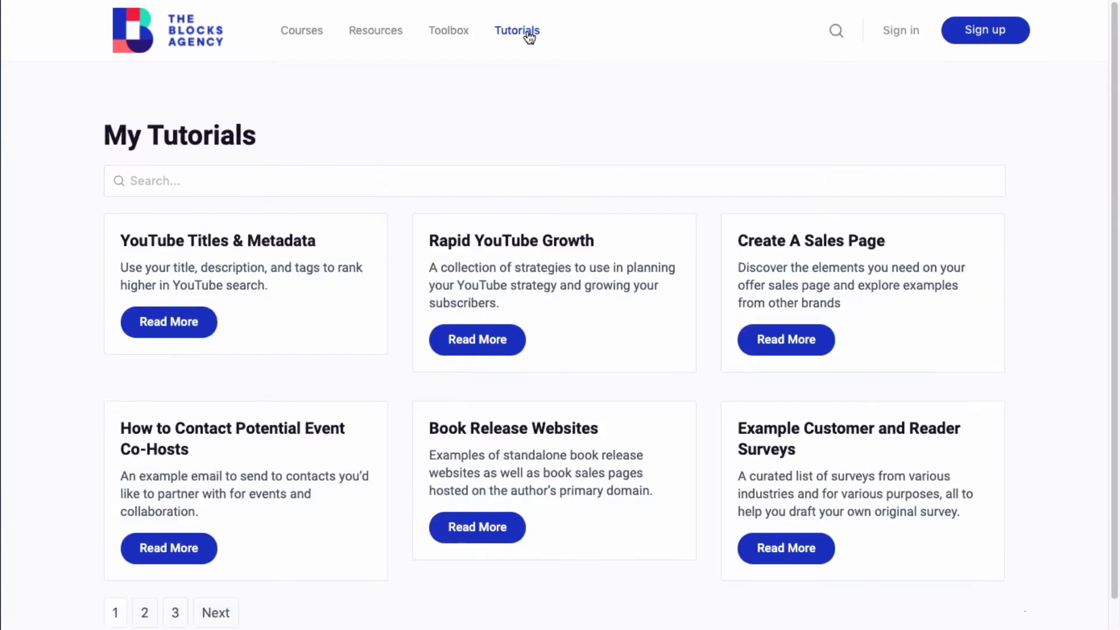
left_click(908, 33)
left_click(999, 40)
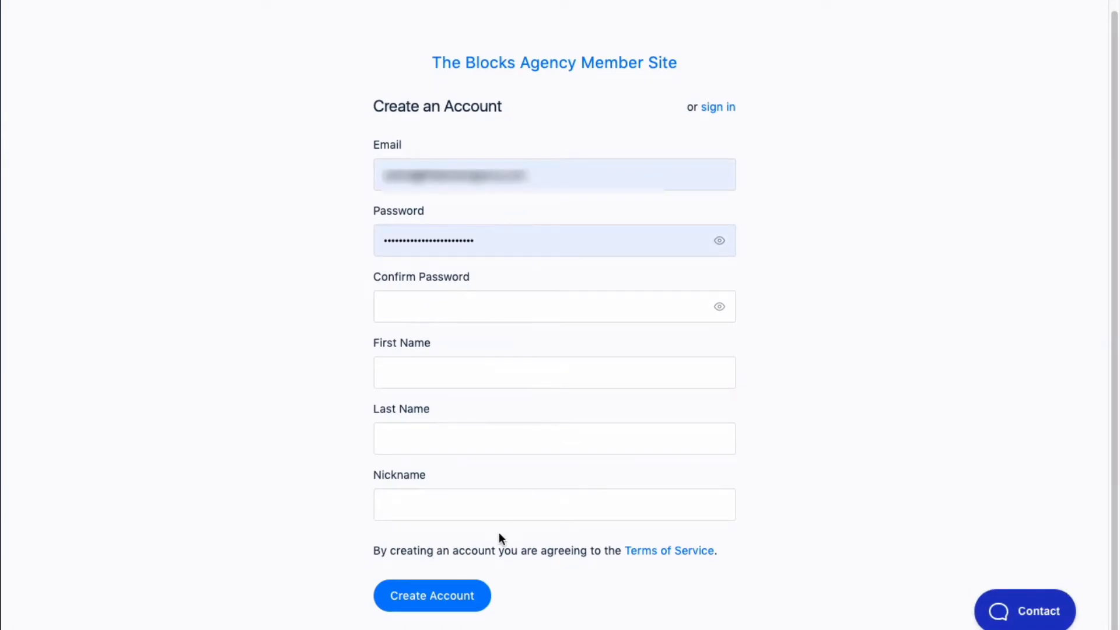
scroll(483, 432, "up", 1)
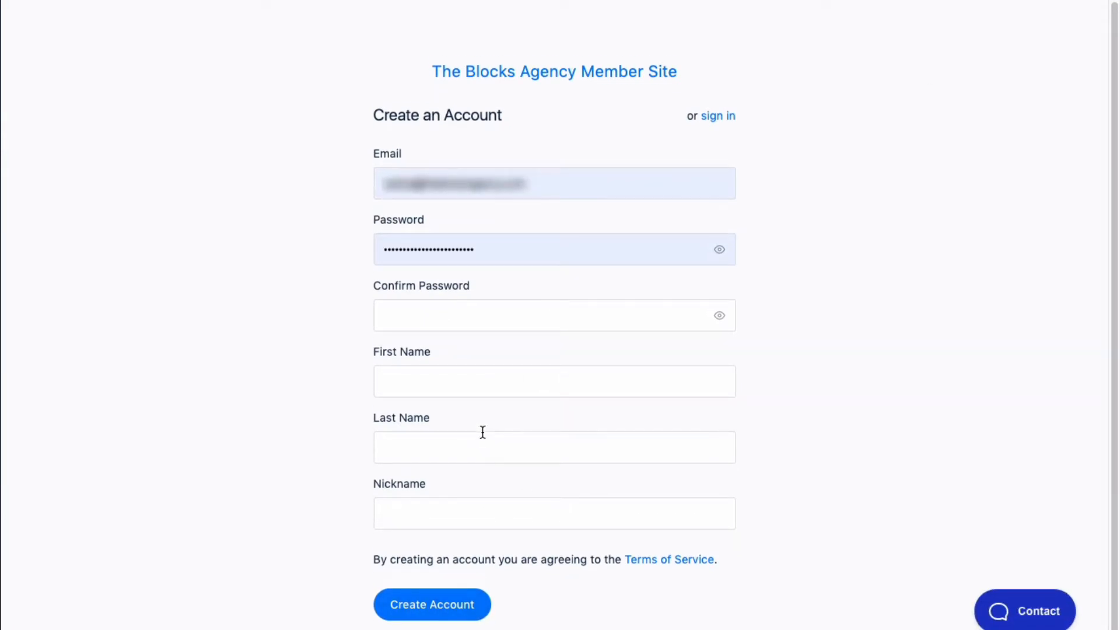
left_click(477, 186)
key("BackSpace")
Highlight the {{ now }} value assigned to the joined_marketing_toolkit custom field in the Marketing Toolkit Registration Automation rule
left_click(1093, 285)
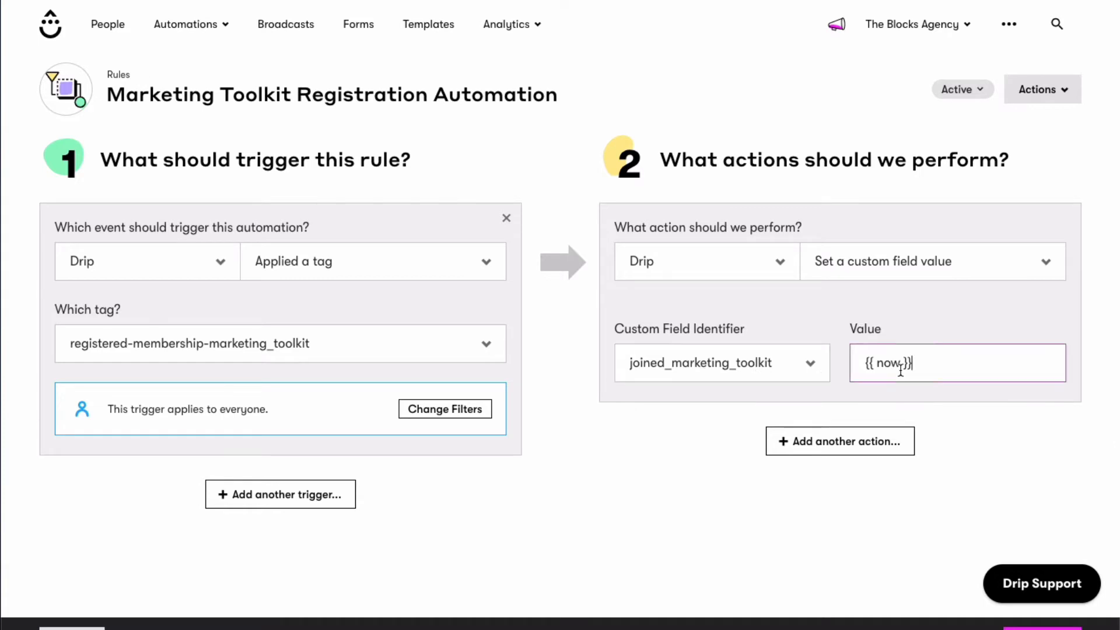
left_click(920, 363)
left_click_drag(922, 362, 851, 357)
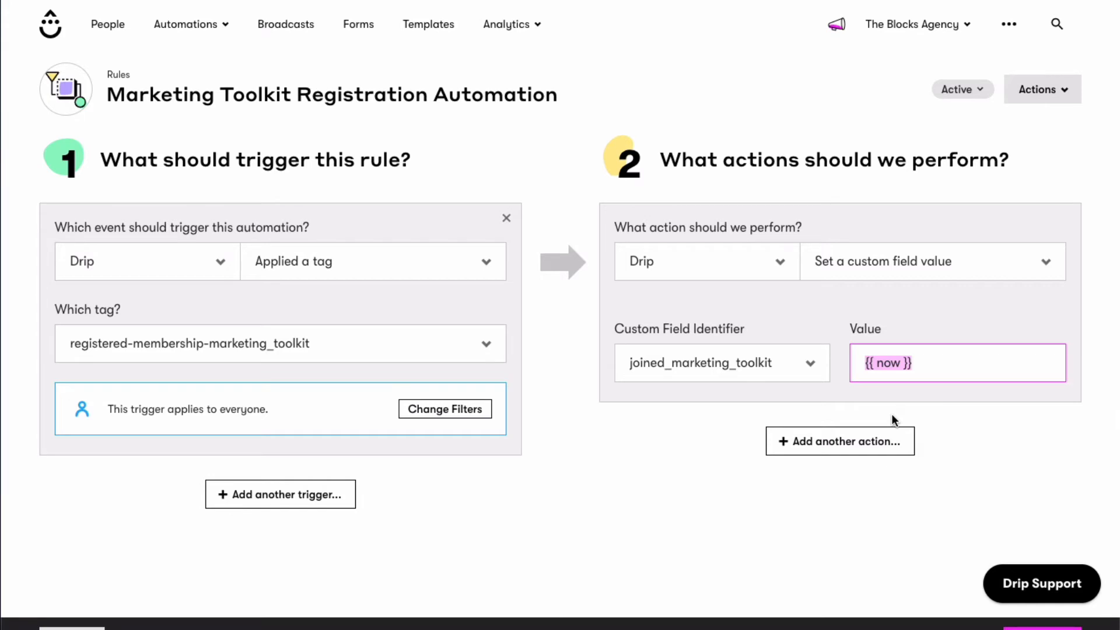
Search the web for "epoch timecode" in a new browser tab and open the EpochConverter site
key("ctrl+t")
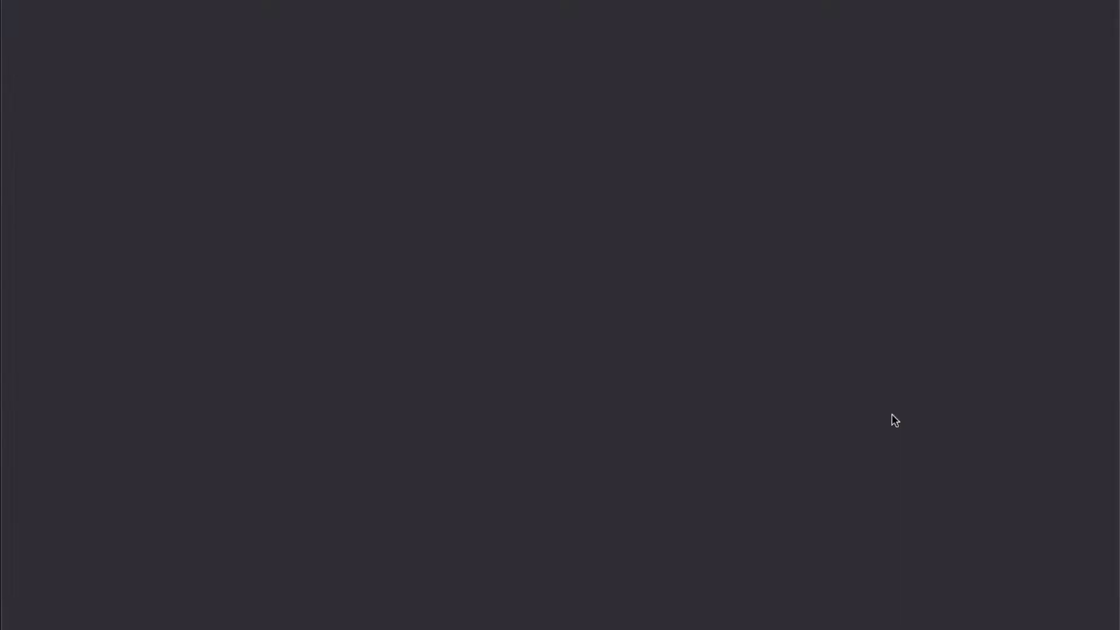
type("epoch timecode")
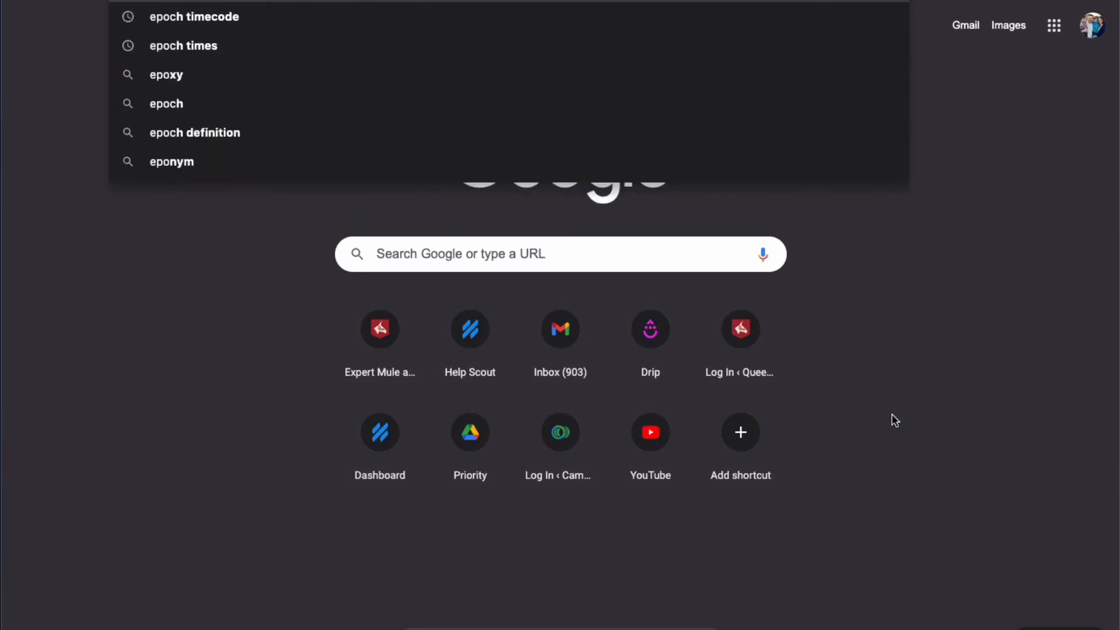
key("Return")
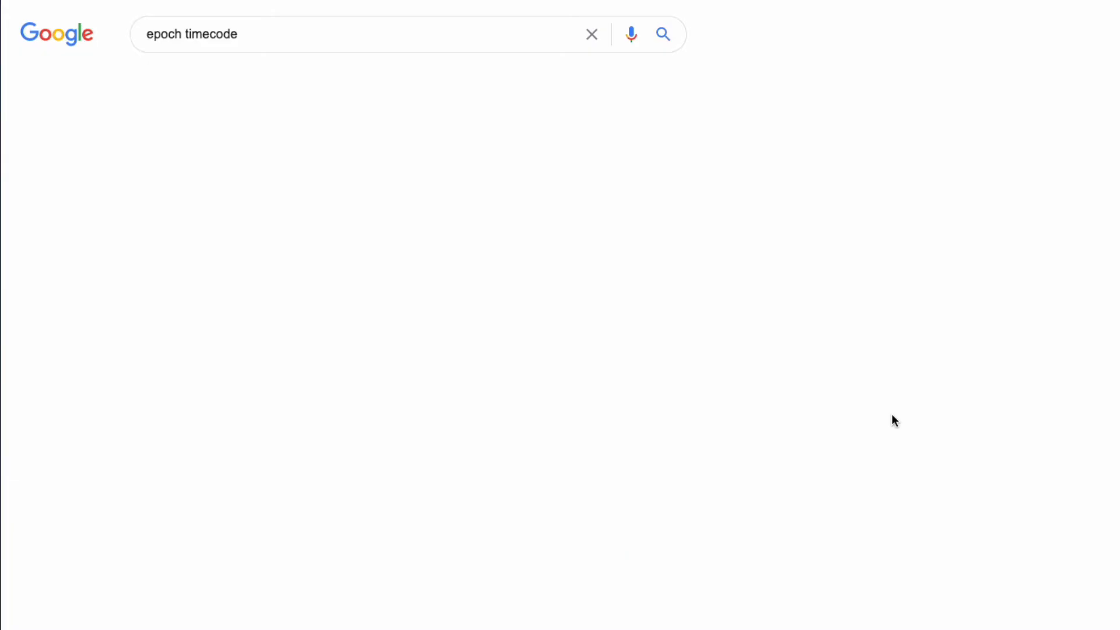
left_click(350, 219)
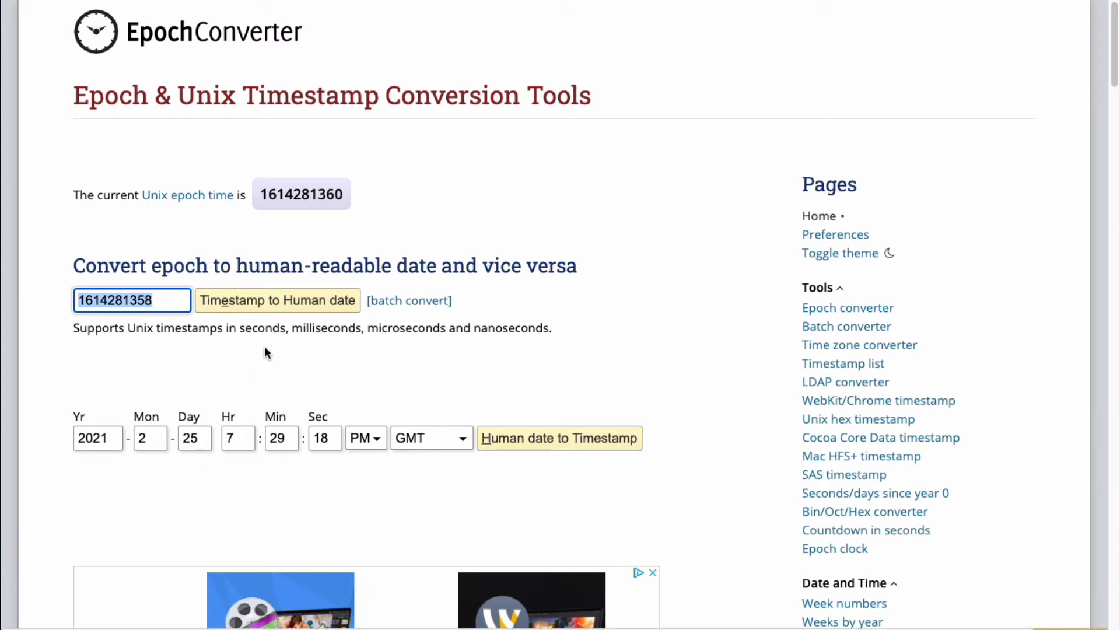
double_click(343, 198)
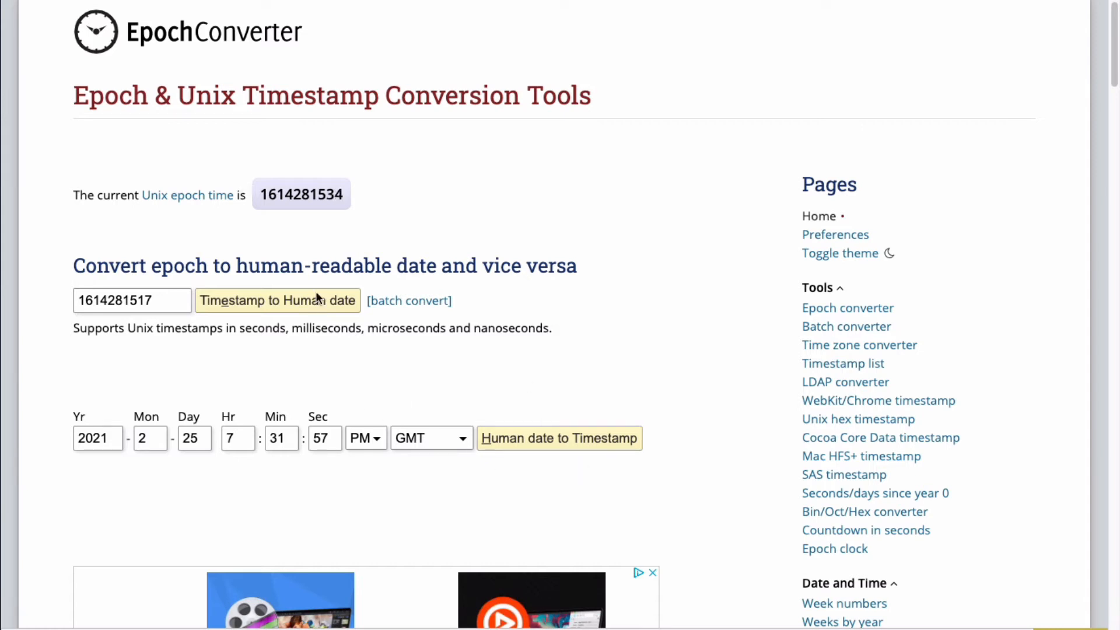
Set the human date for conversion to month 1, day 1 of 2021, with the time 12:00:00
double_click(163, 442)
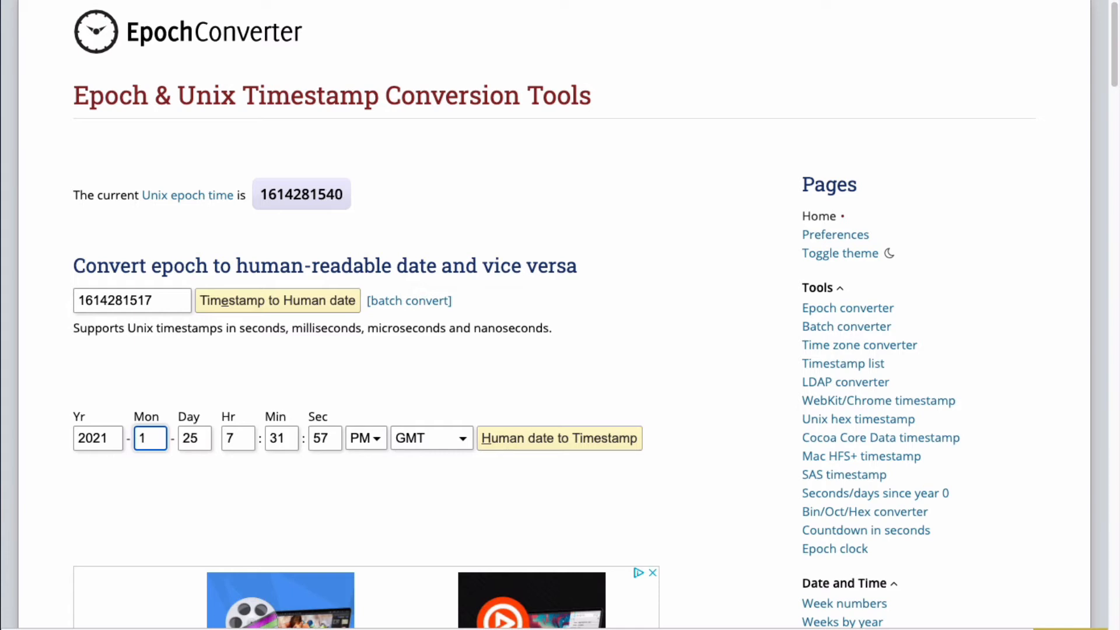
key("Tab")
type("1")
key("Tab")
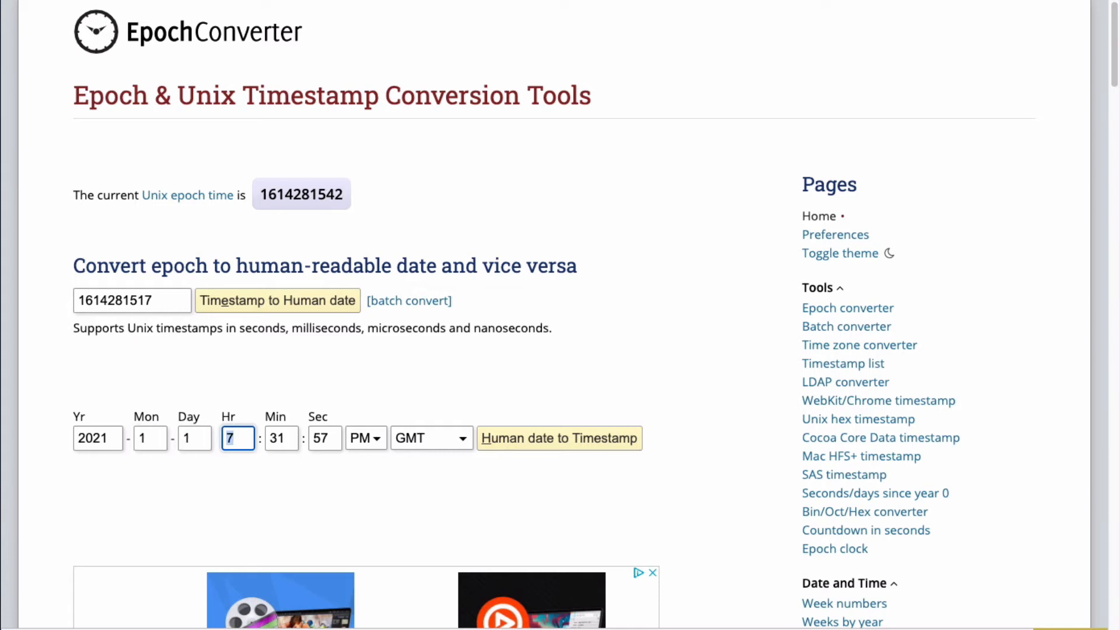
type("12")
key("Tab")
type("00")
key("Tab")
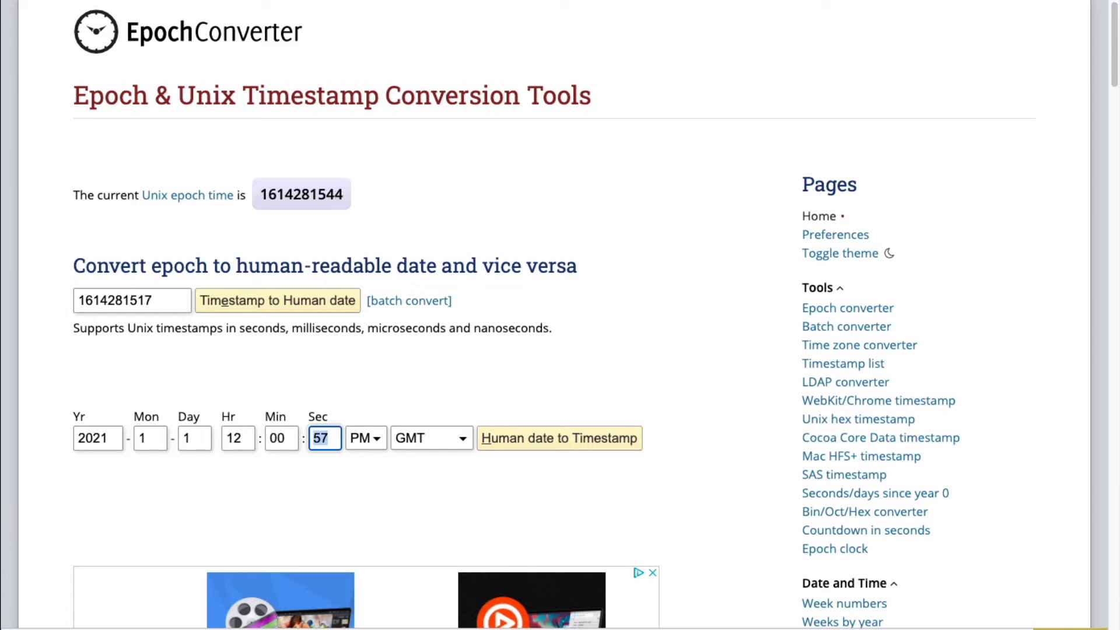
type("00")
Set the date's time to AM in Local time and convert it to an epoch timestamp
left_click(364, 446)
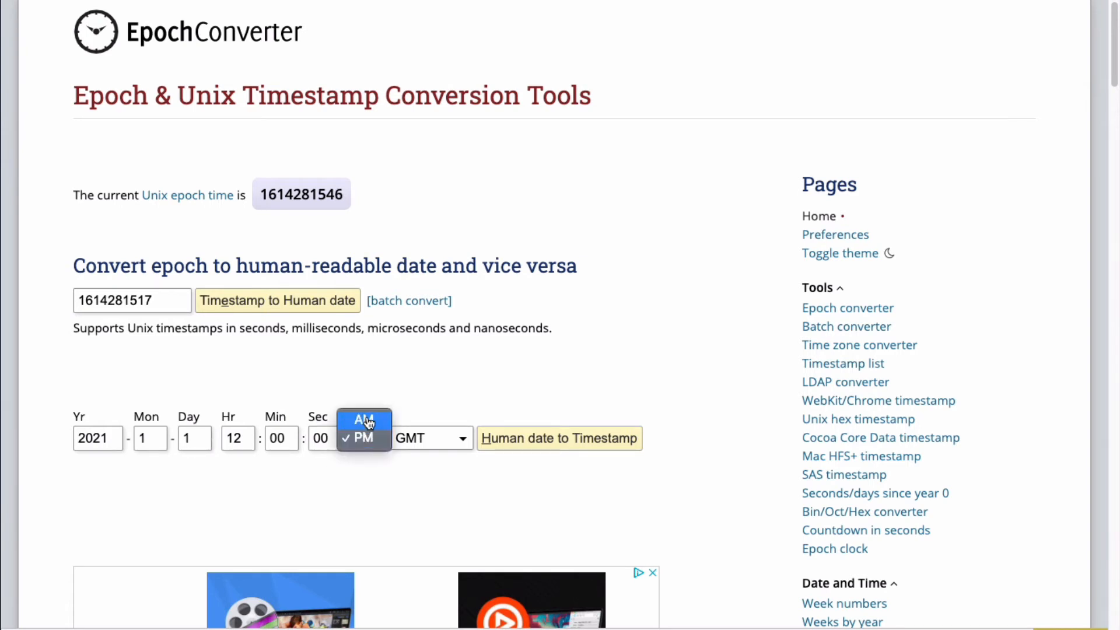
left_click(361, 417)
left_click(432, 438)
left_click(426, 456)
left_click(600, 447)
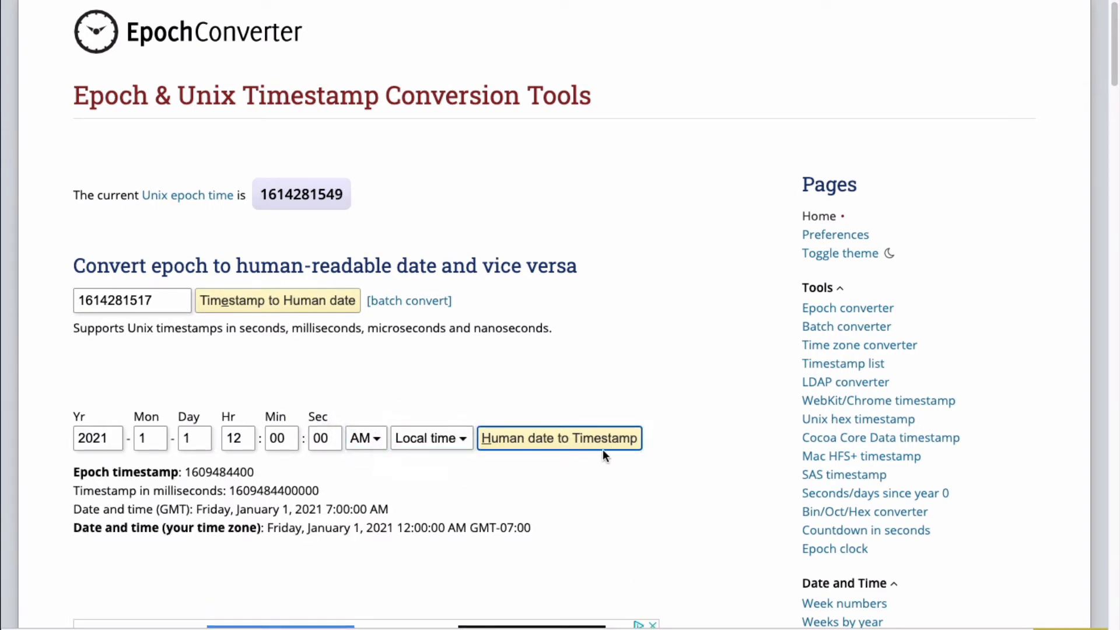
double_click(227, 473)
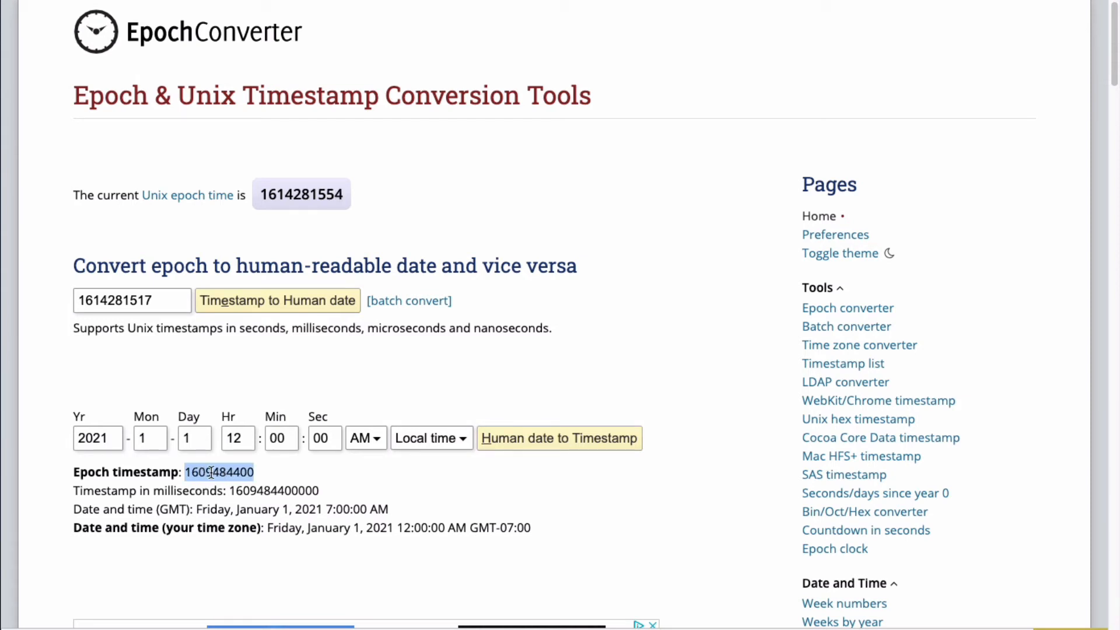
right_click(240, 470)
left_click(280, 501)
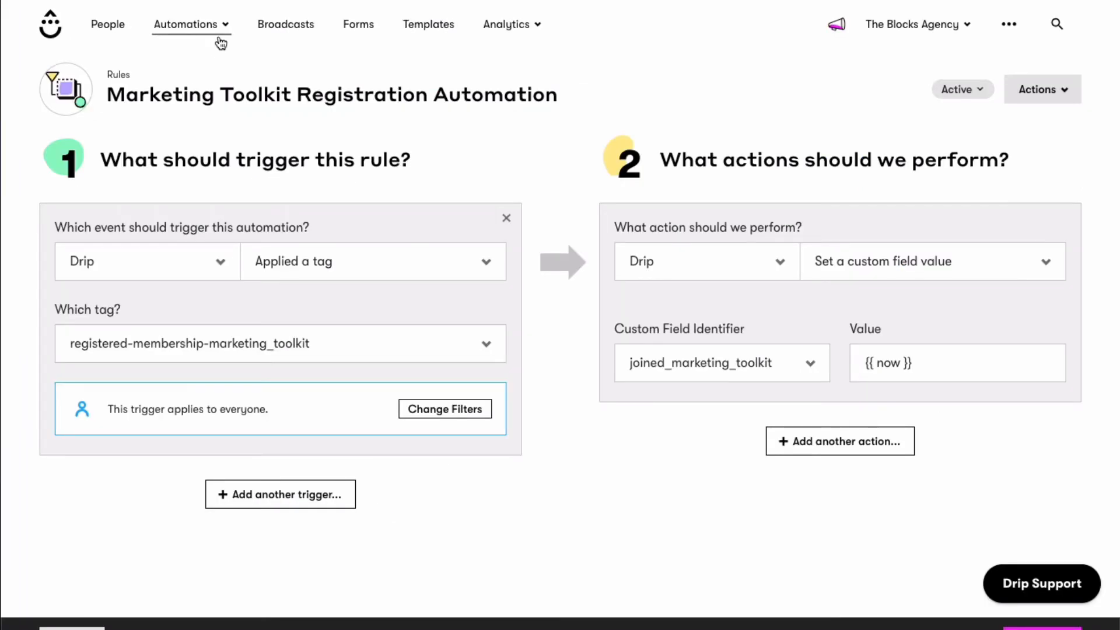
Switch to Drip's People list and add a Custom fields filter
left_click(104, 27)
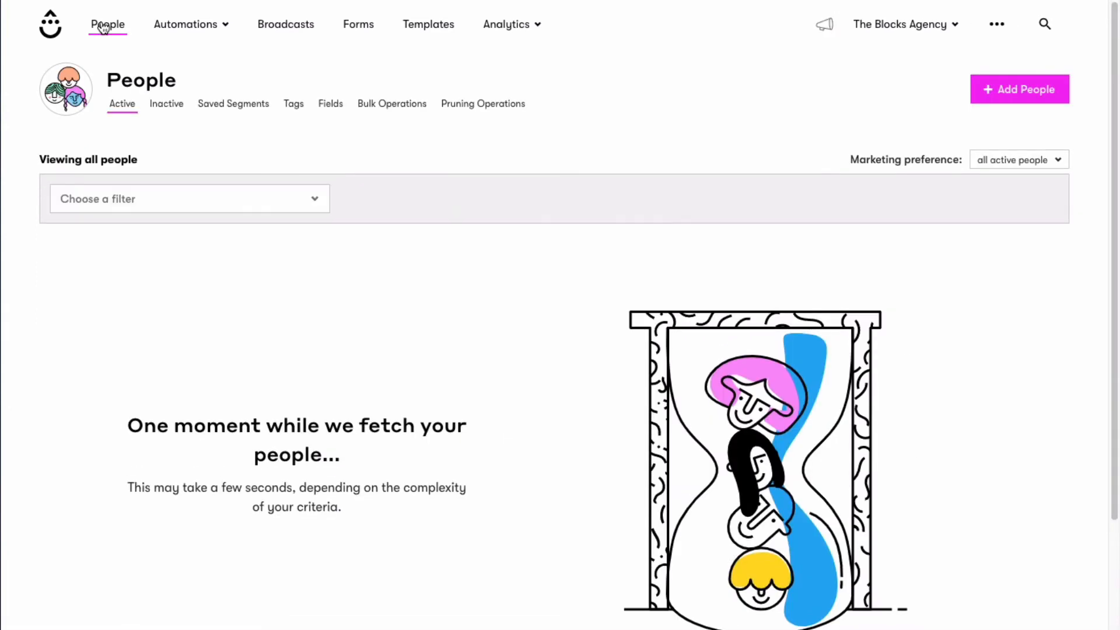
left_click(169, 195)
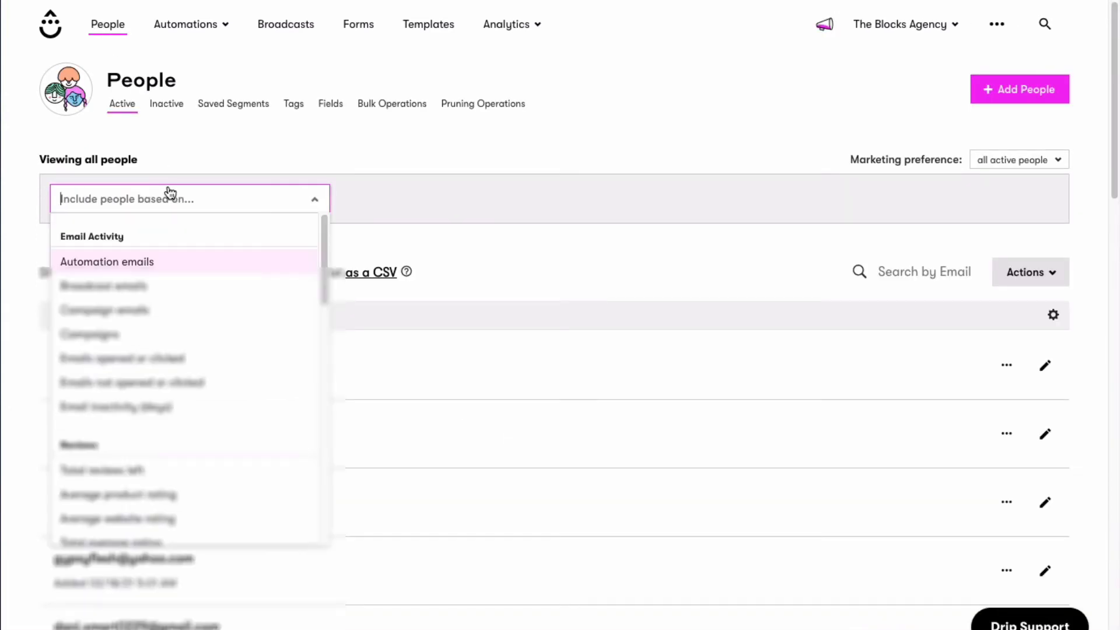
type("custom")
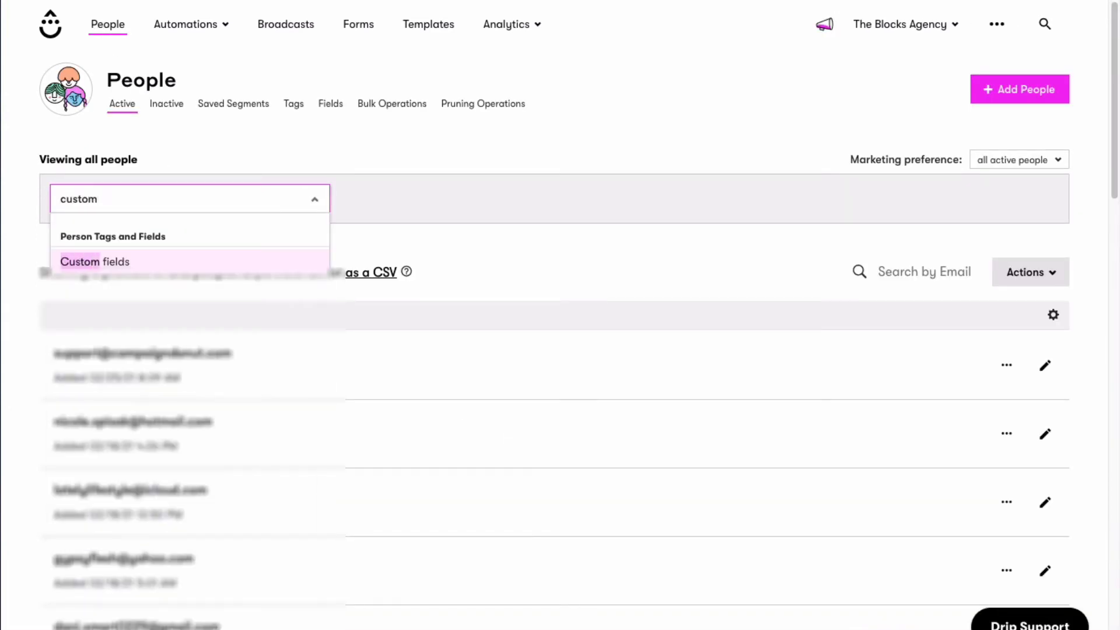
left_click(191, 257)
left_click(446, 201)
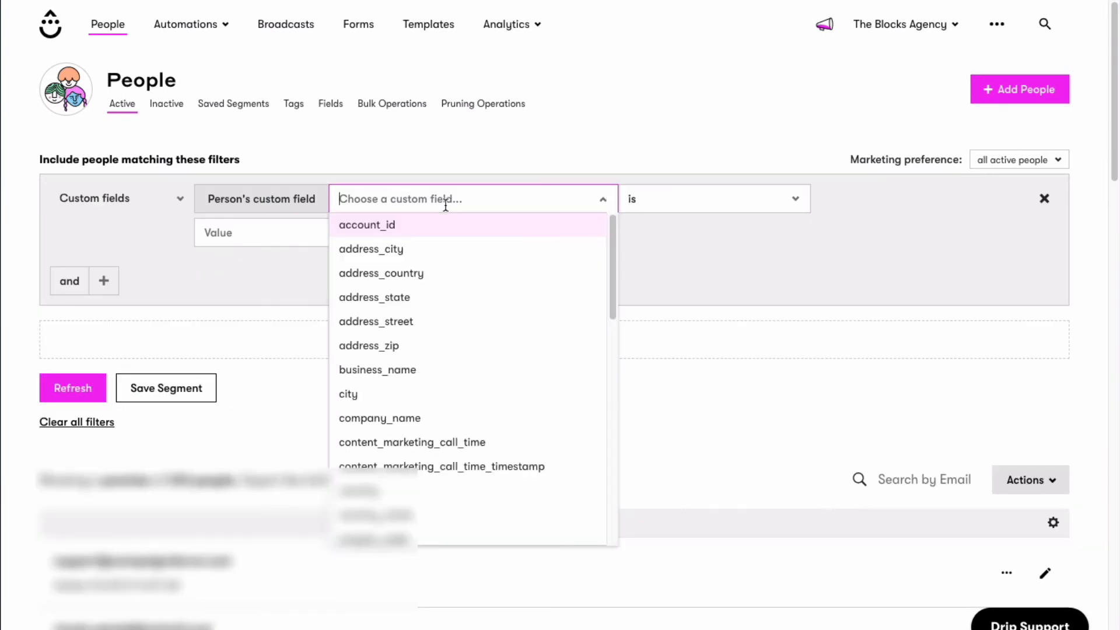
scroll(440, 303, "down", 10)
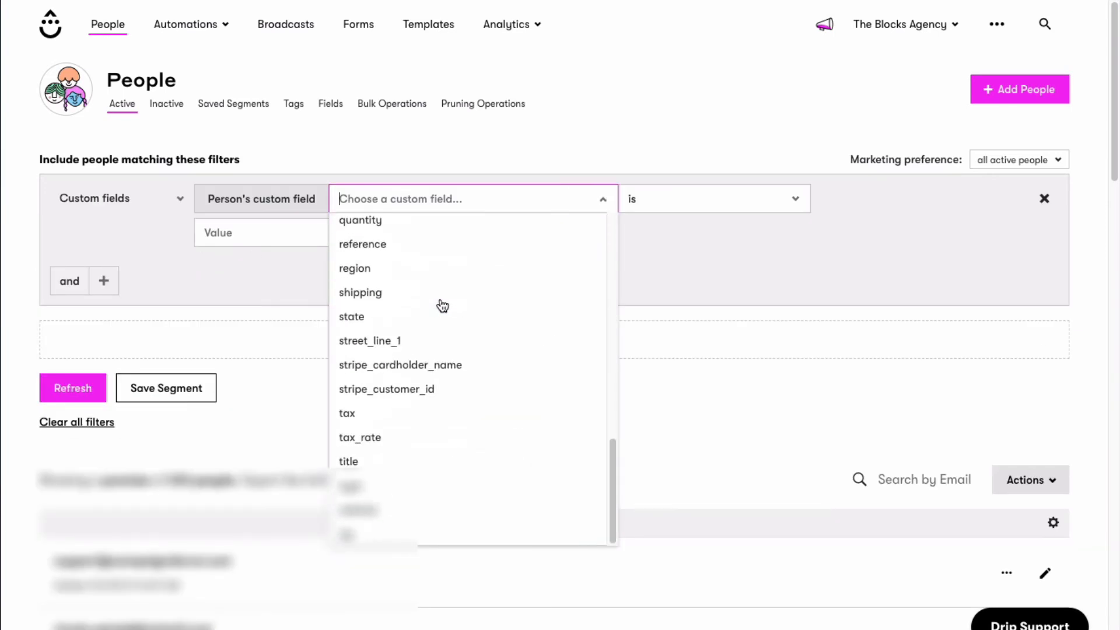
scroll(418, 396, "up", 5)
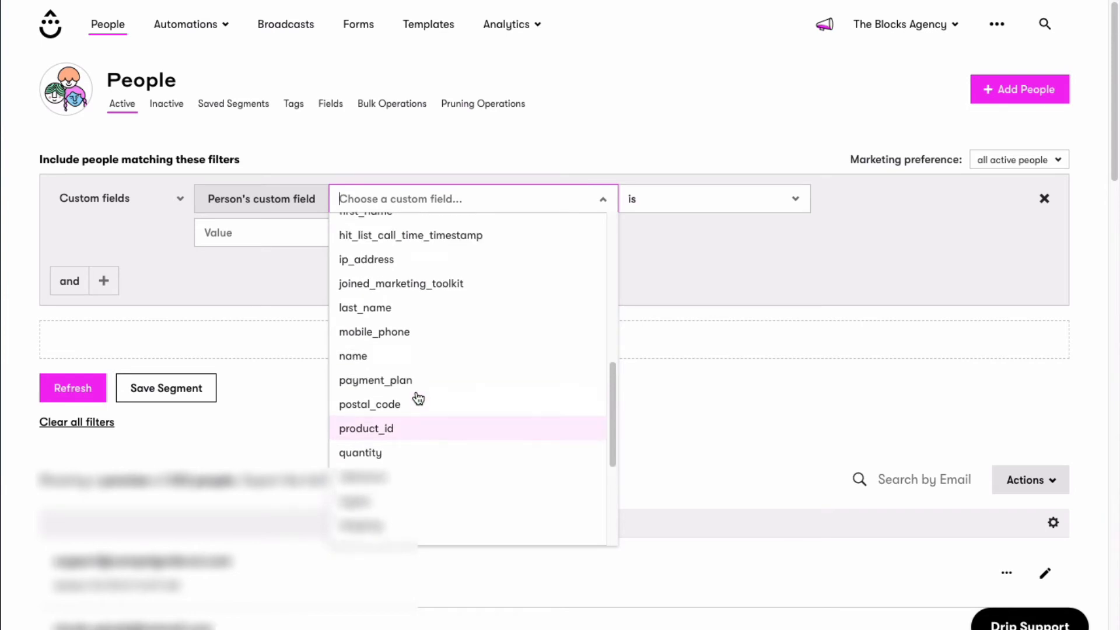
left_click(416, 285)
left_click(635, 204)
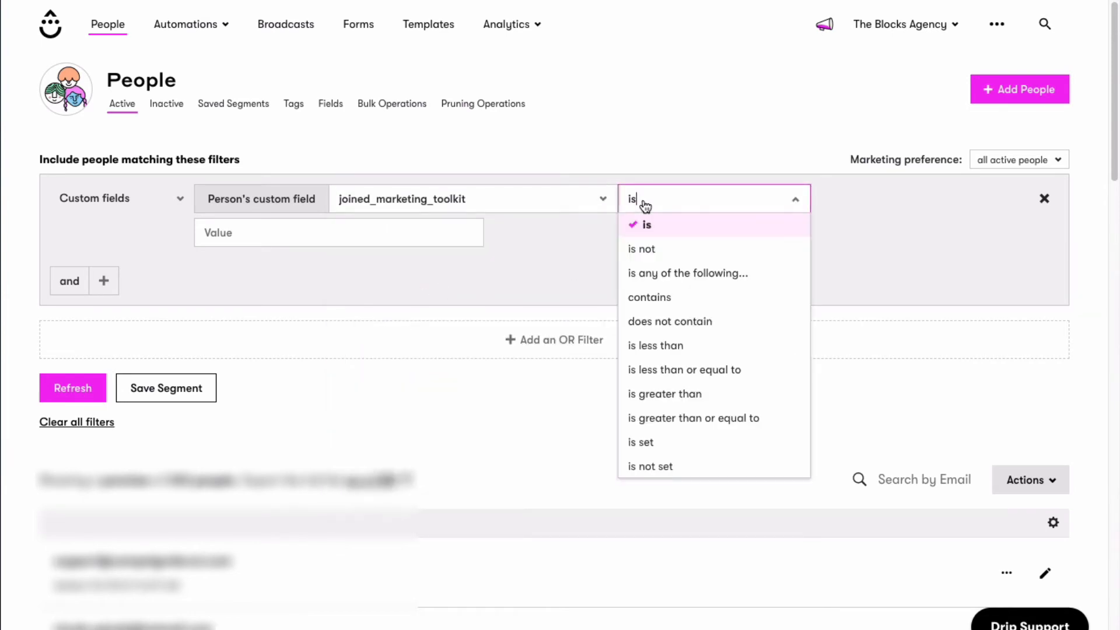
left_click(683, 396)
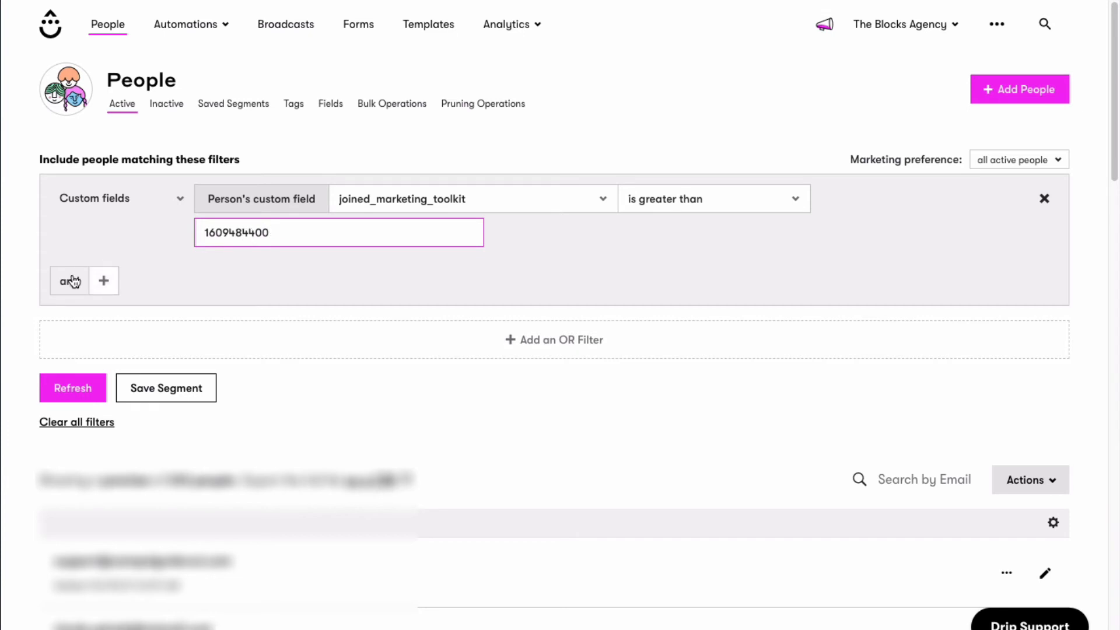
left_click(520, 302)
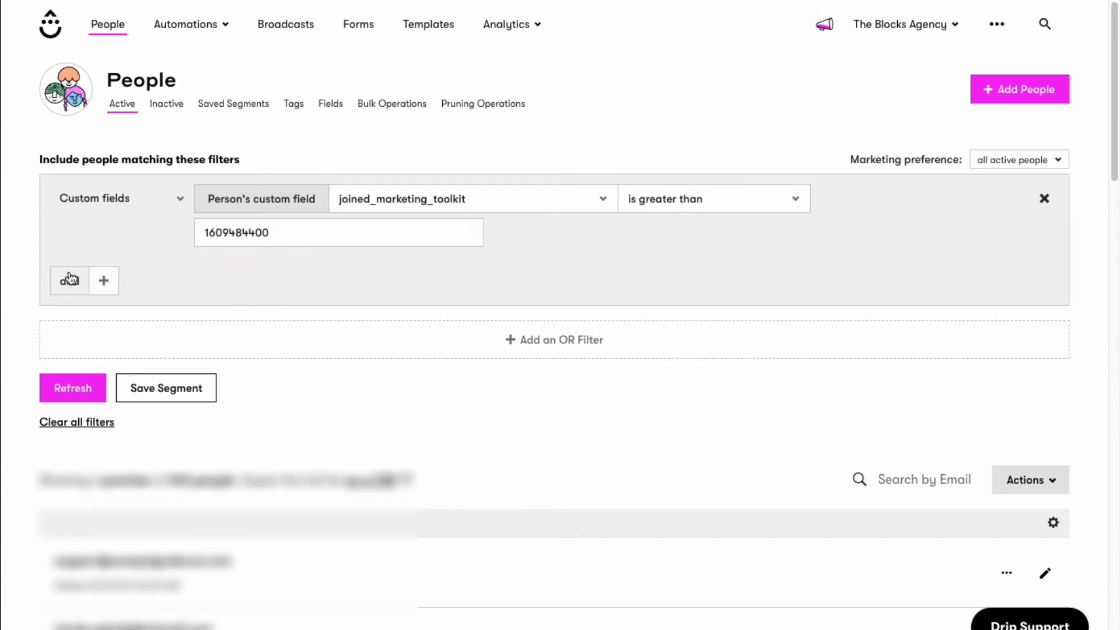
Add a second Custom fields filter joined to the first with an "and" condition
left_click(69, 280)
left_click(182, 285)
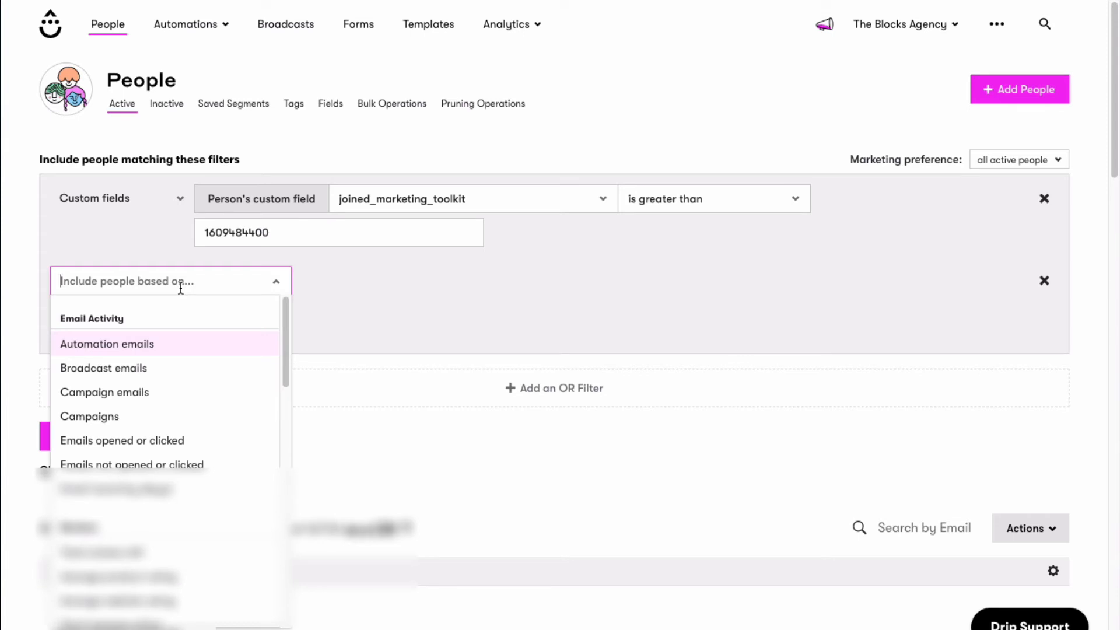
type("custom")
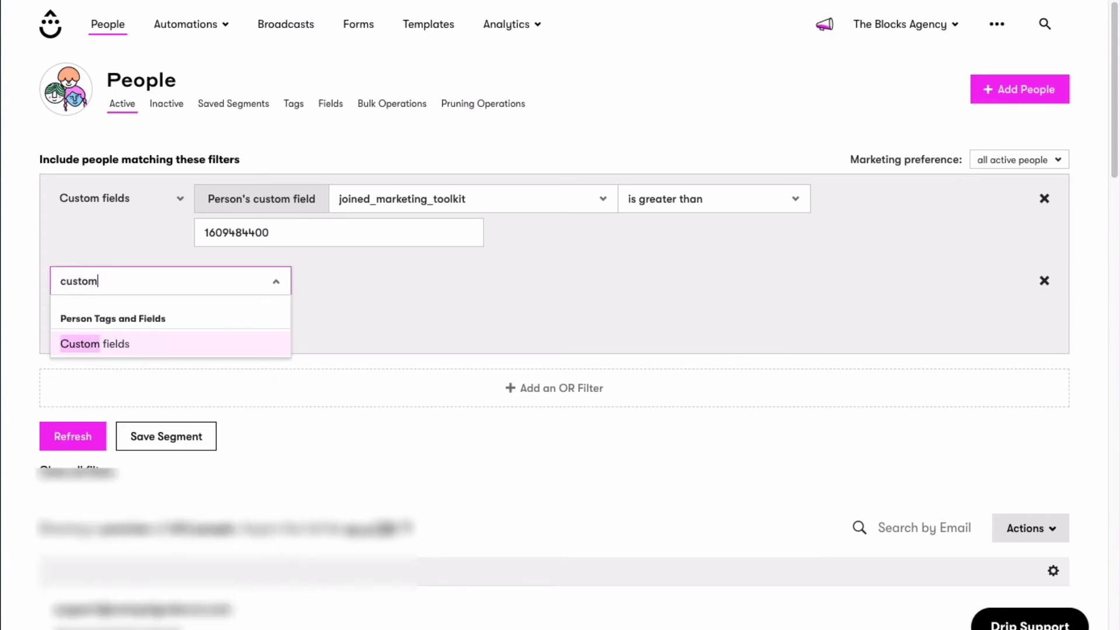
key("Return")
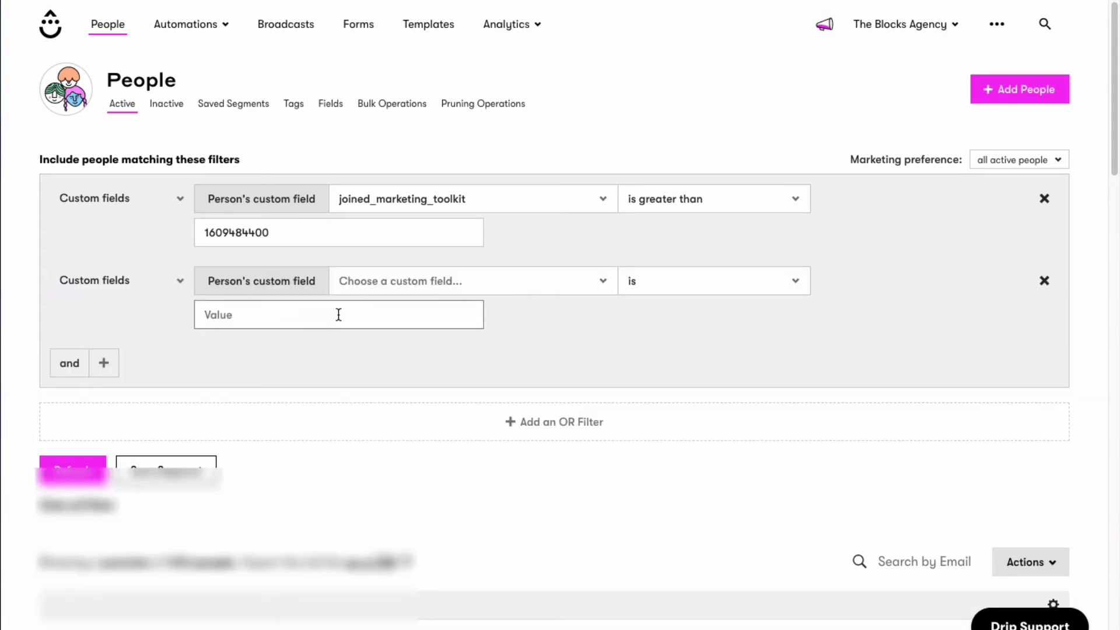
Set the second filter's custom field to joined_marketing_toolkit and its operator to "is less than"
left_click(408, 283)
type("mar")
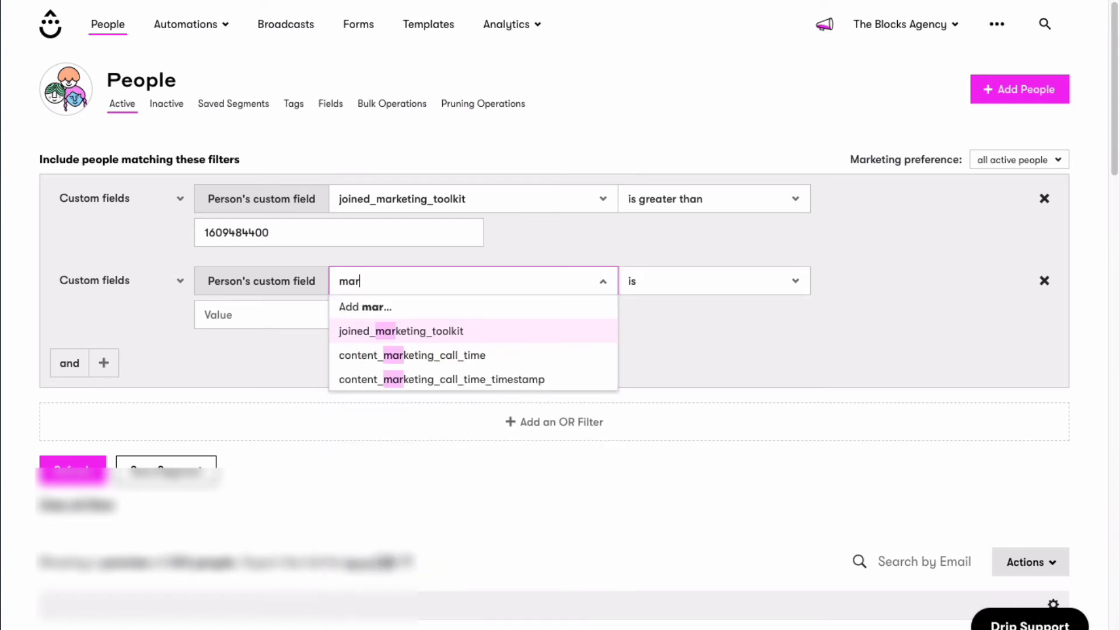
key("Return")
left_click(623, 285)
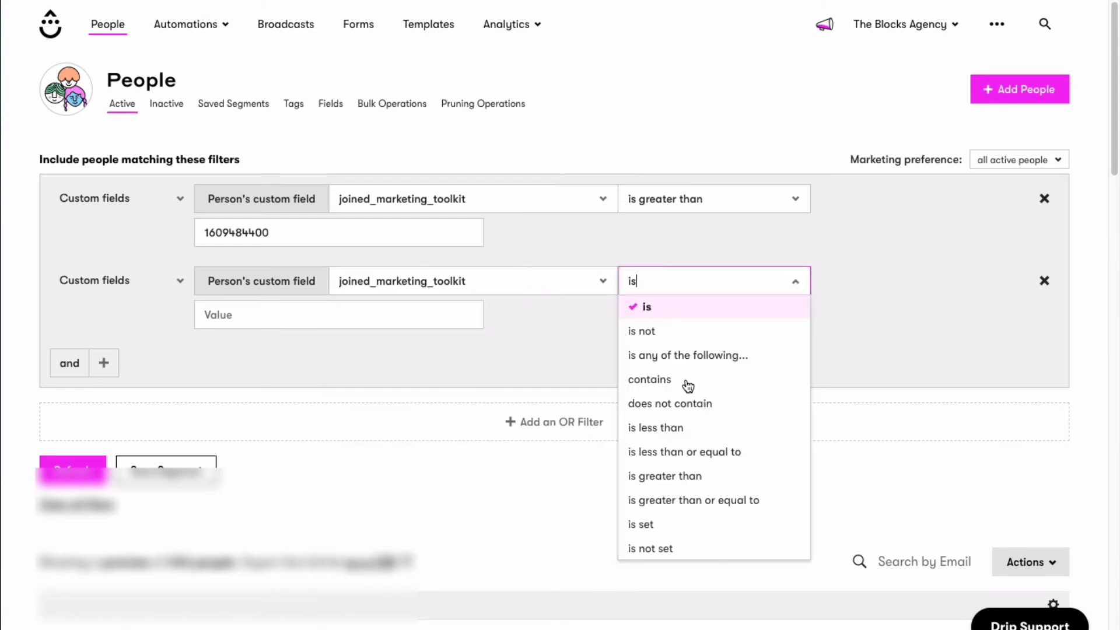
left_click(672, 437)
left_click(255, 316)
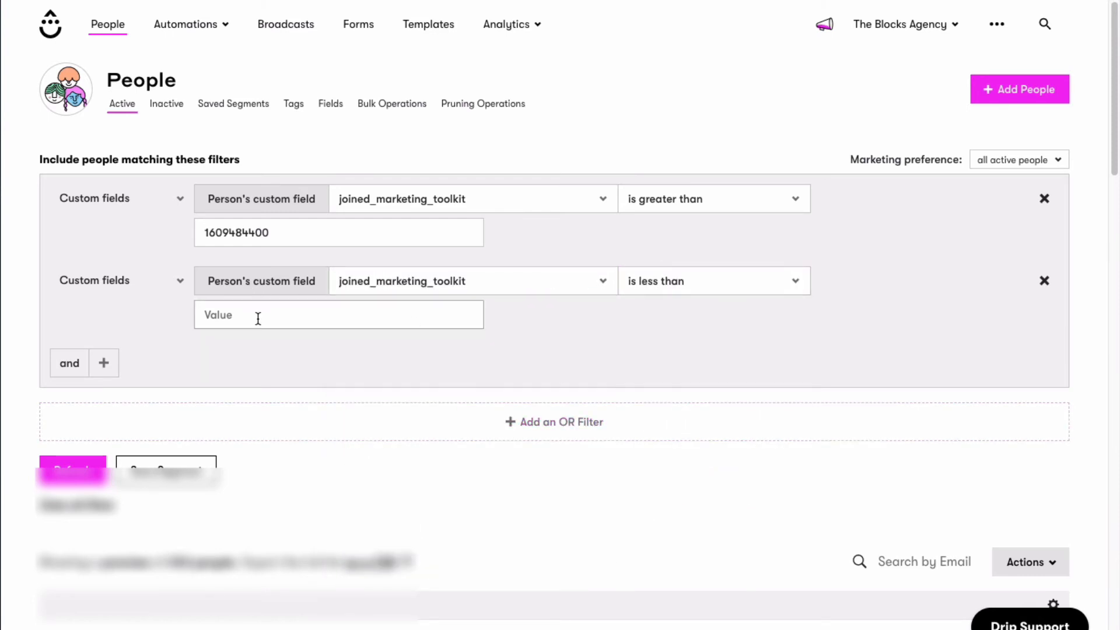
Switch to EpochConverter and convert February 1, 2021, 12:00:00 AM local time to an epoch timestamp
key("ctrl+Tab")
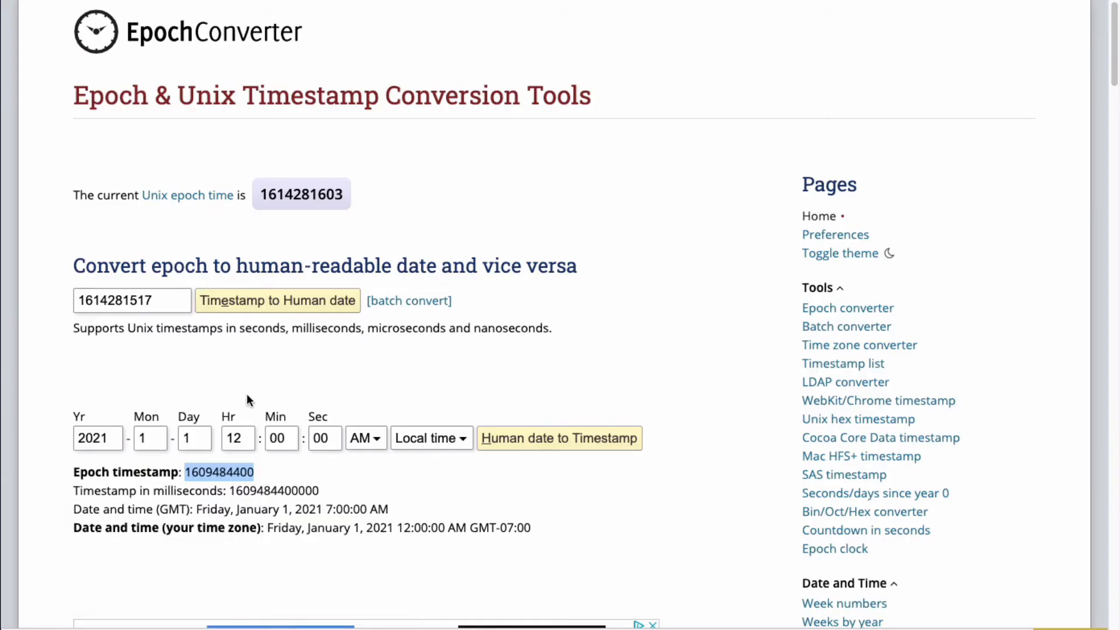
double_click(202, 432)
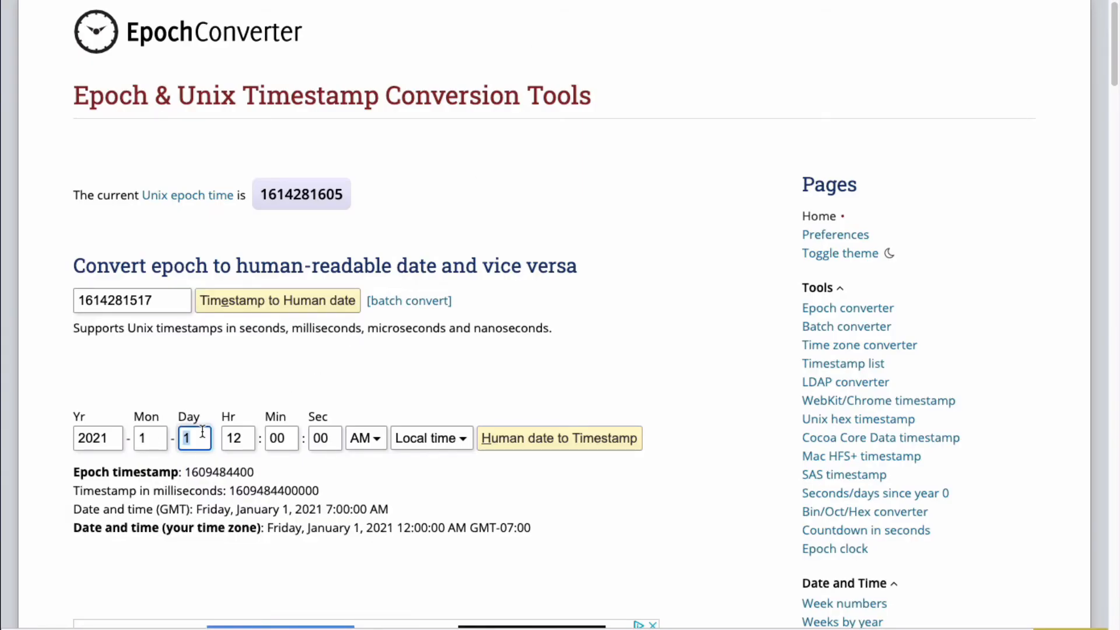
type("31")
double_click(198, 443)
left_click(119, 427)
double_click(160, 438)
type("2")
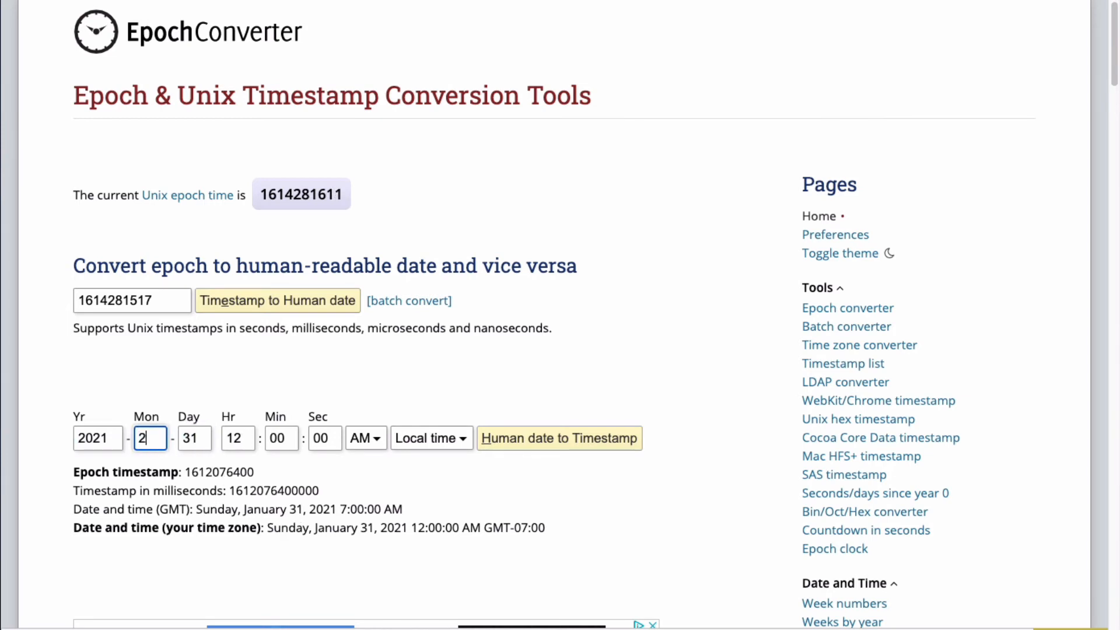
key("Tab")
type("1")
left_click(546, 439)
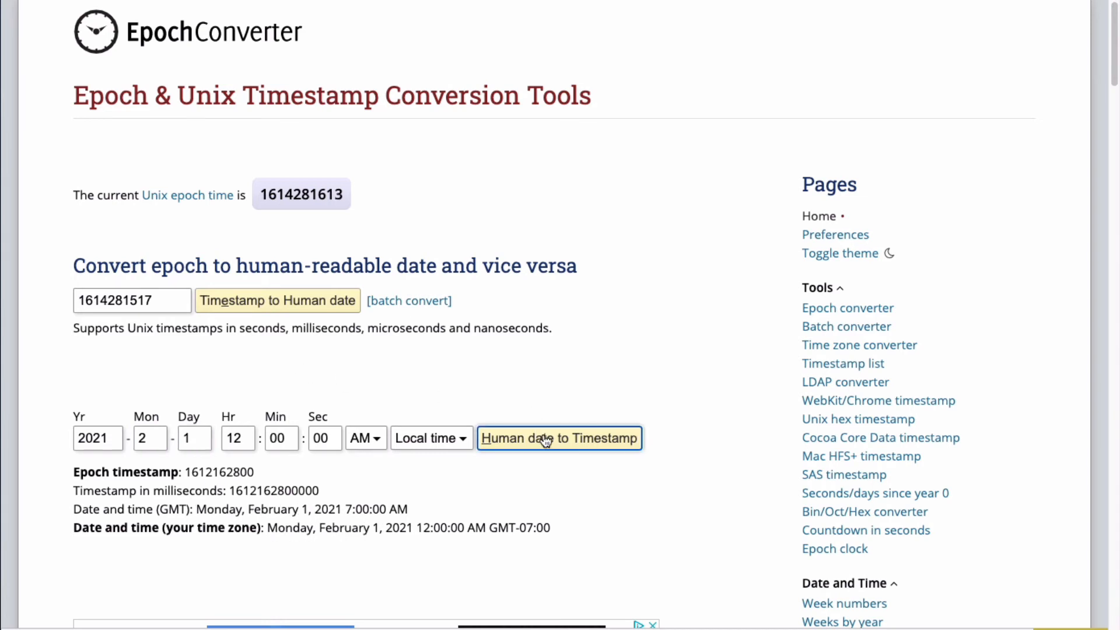
double_click(214, 472)
key("ctrl+c")
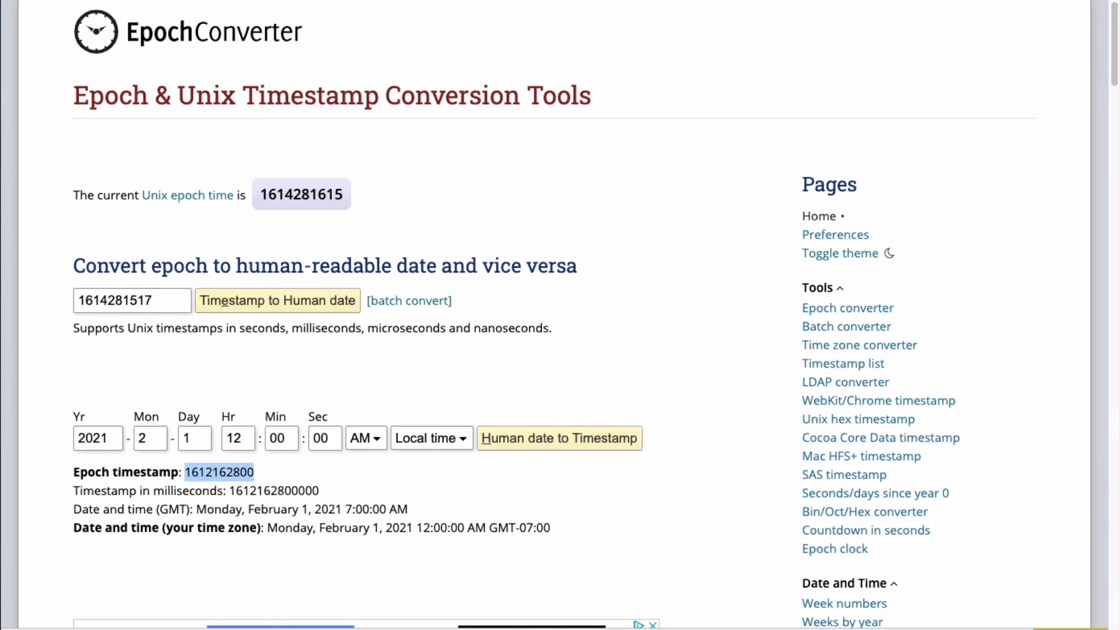
key("alt+Tab")
left_click(357, 318)
key("ctrl+v")
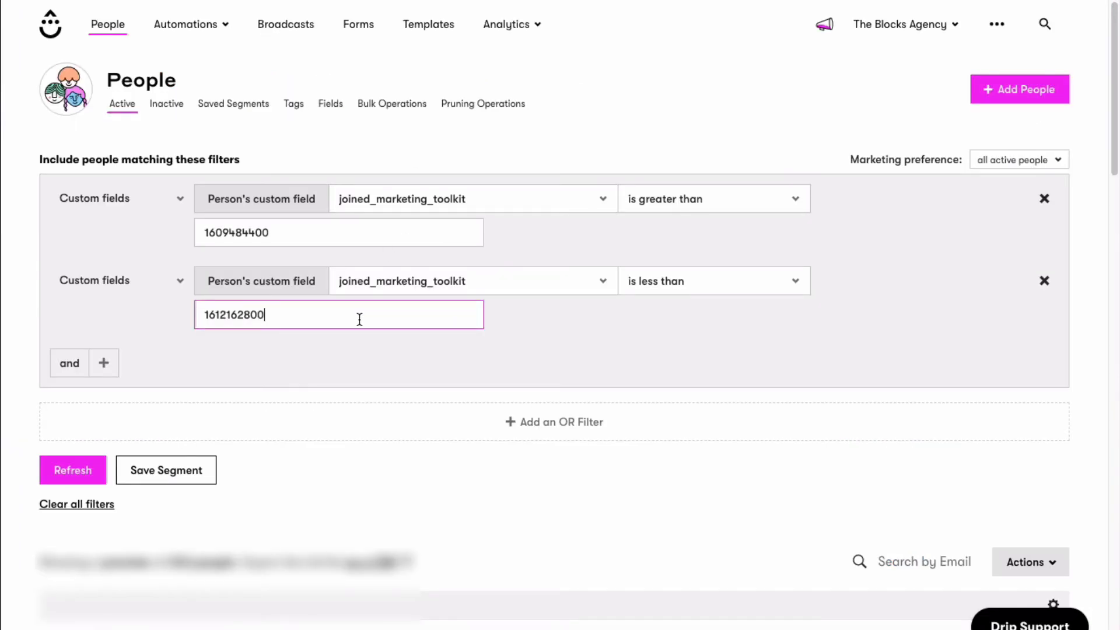
Check the lower and upper timestamp limits and refresh the People list with both filters applied
double_click(260, 236)
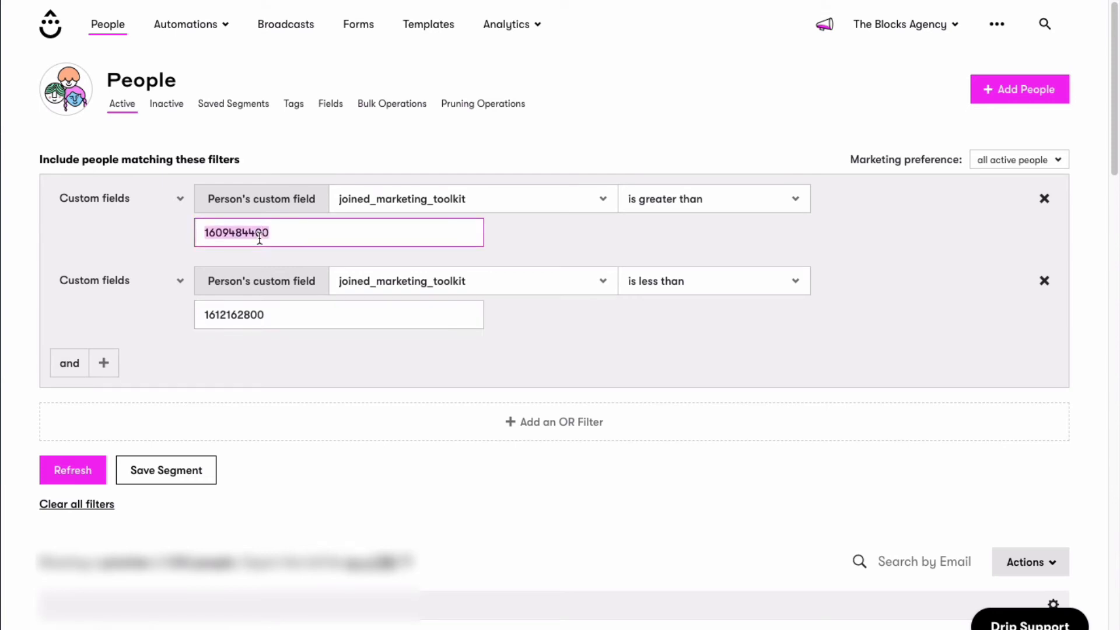
double_click(246, 313)
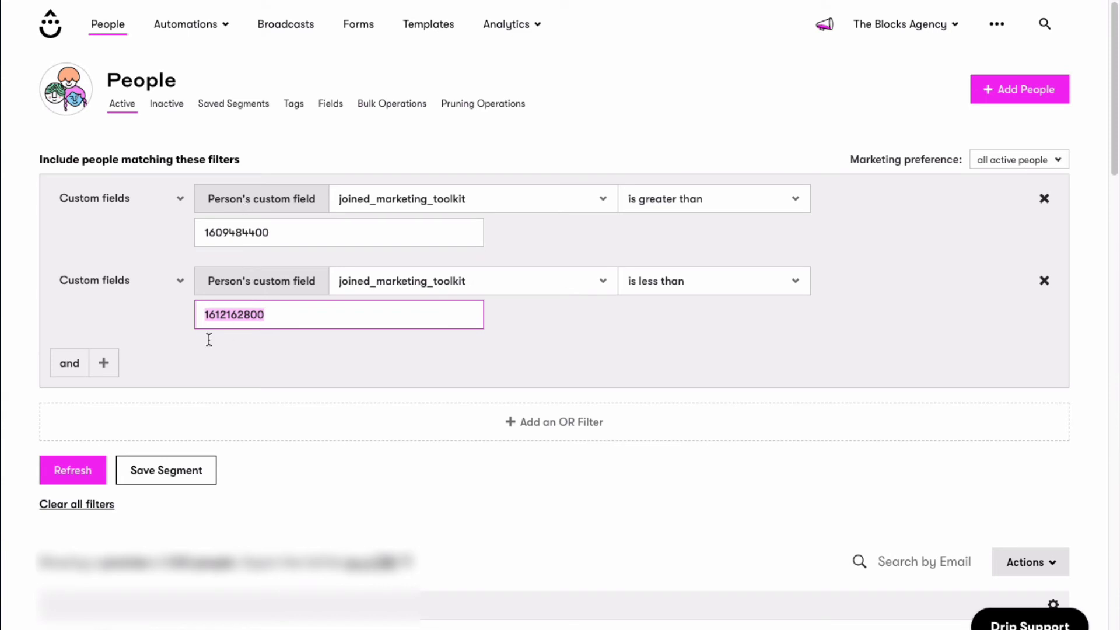
left_click(73, 469)
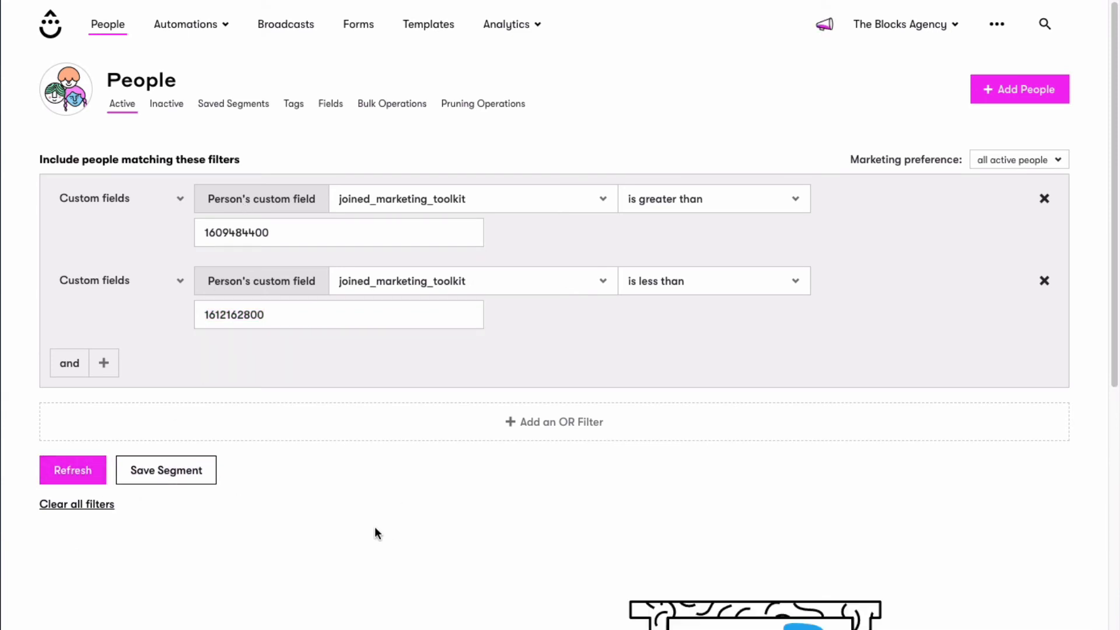
scroll(375, 527, "down", 4)
scroll(351, 333, "up", 4)
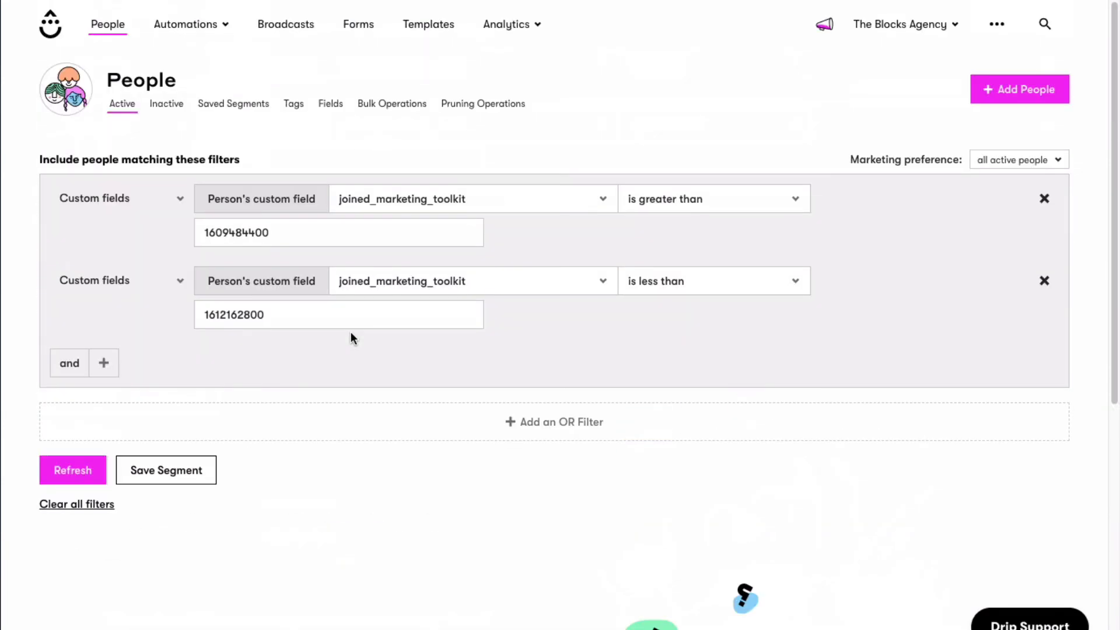
left_click(270, 239)
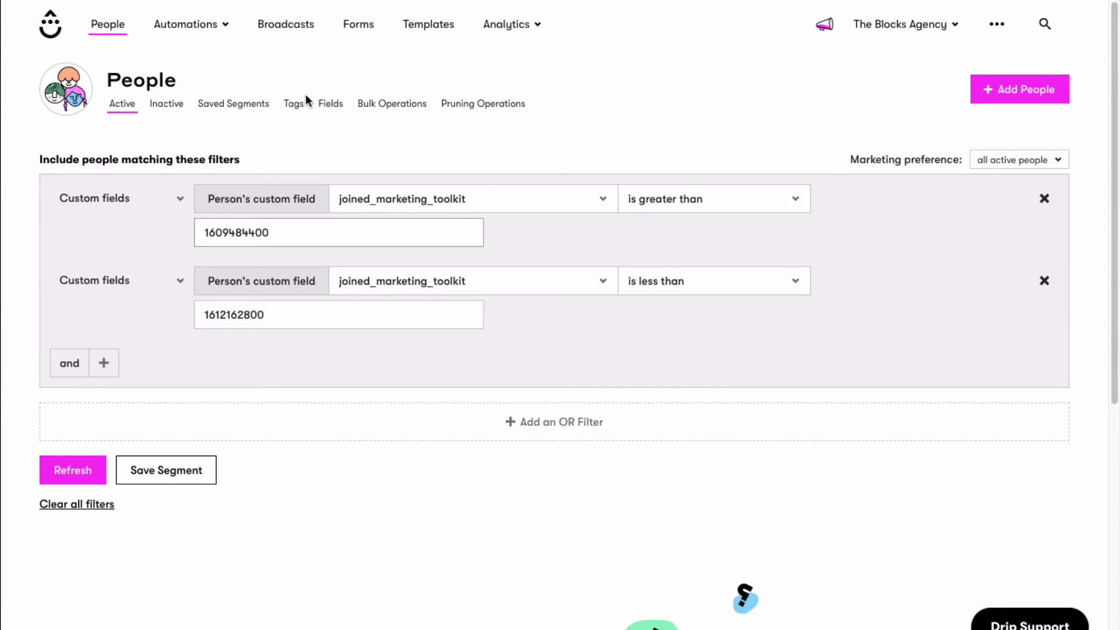
Open the Marketing Toolkit Registration Automation rule and examine the value its action assigns to joined_marketing_toolkit
left_click(185, 24)
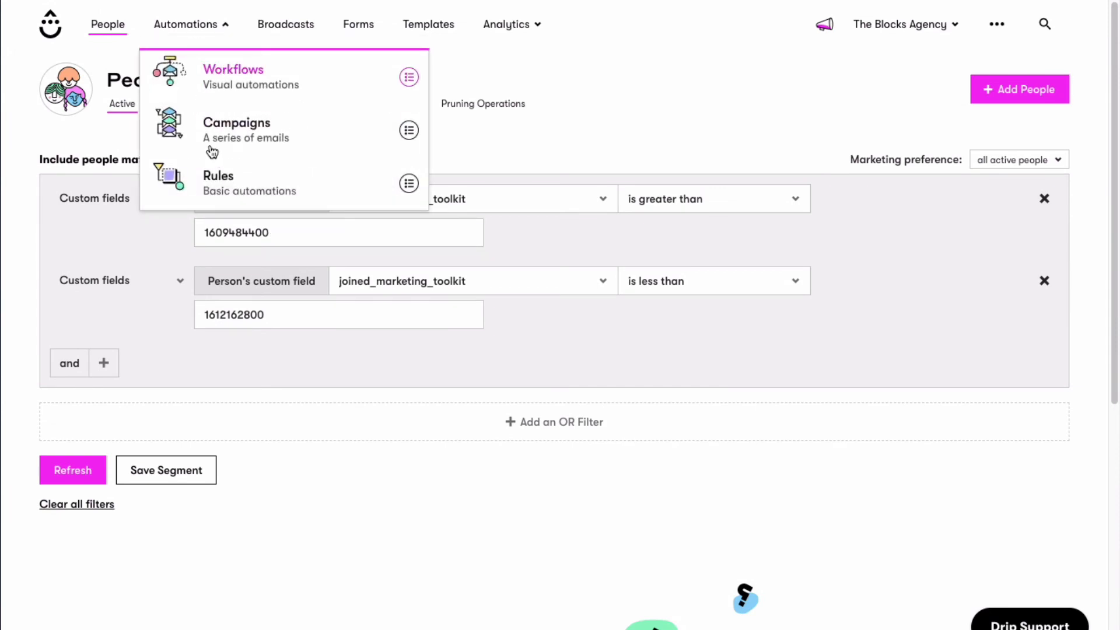
left_click(226, 195)
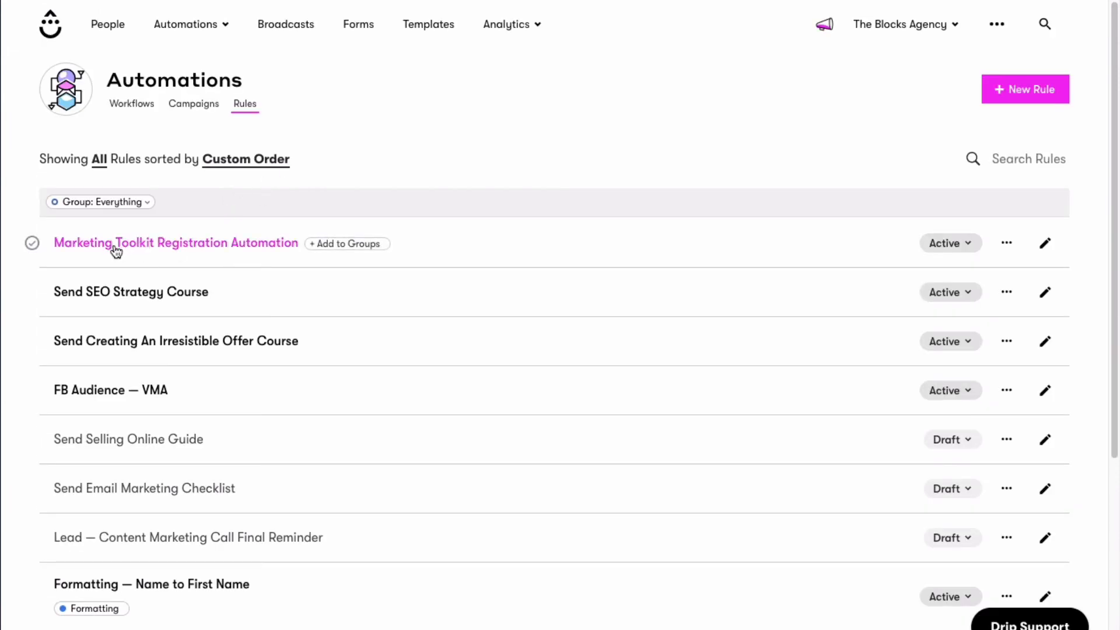
left_click(114, 247)
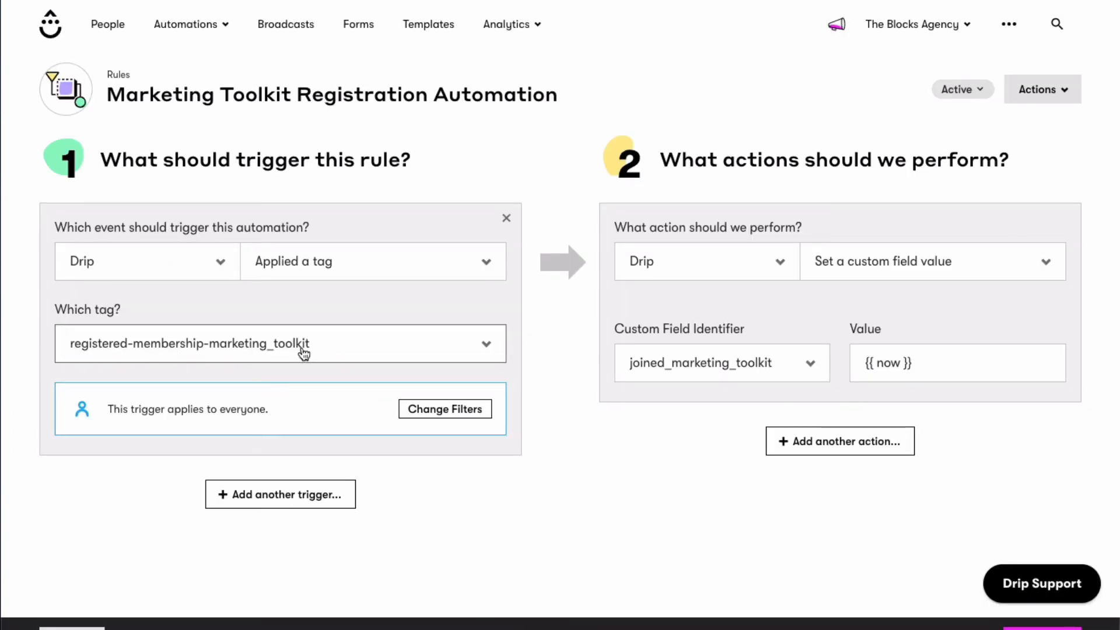
left_click(922, 375)
key("super+a")
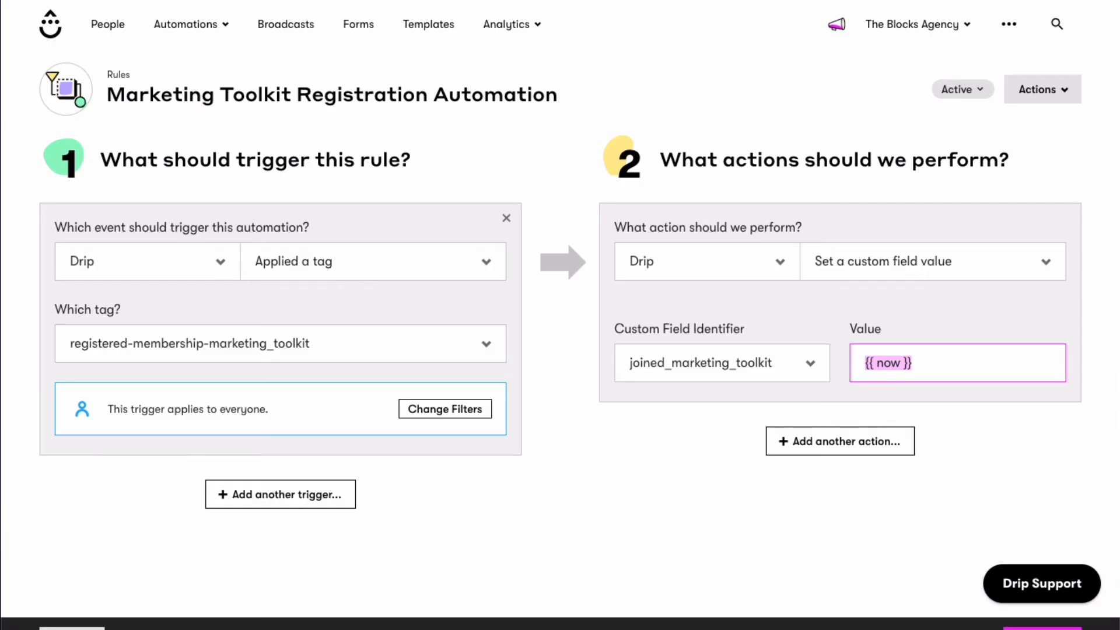
left_click(1015, 447)
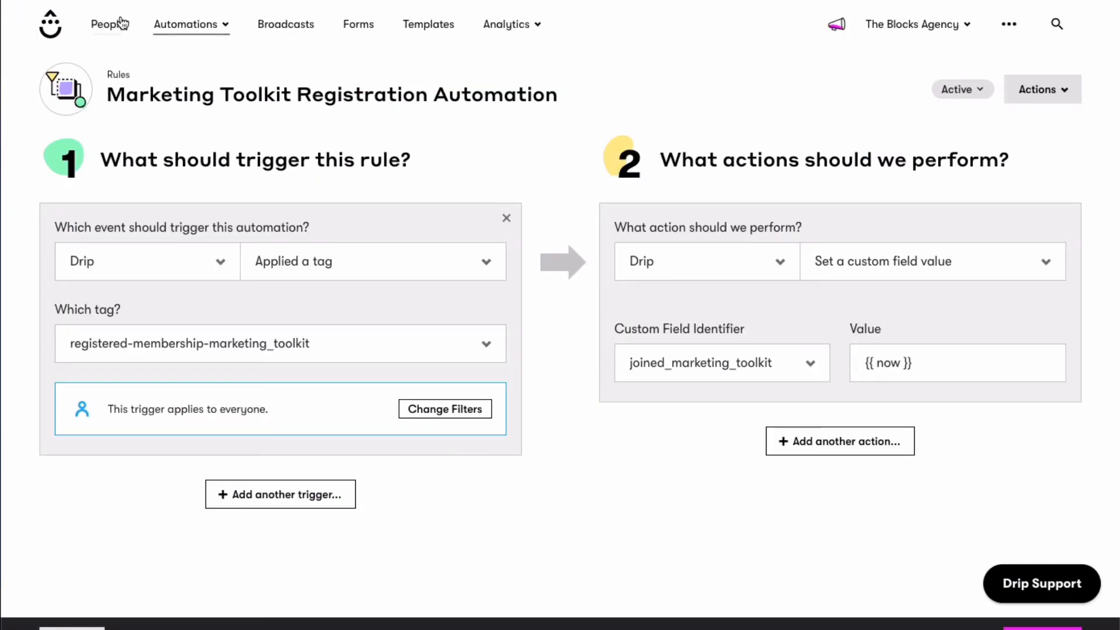
Return to the People list and add a Custom fields filter
left_click(115, 29)
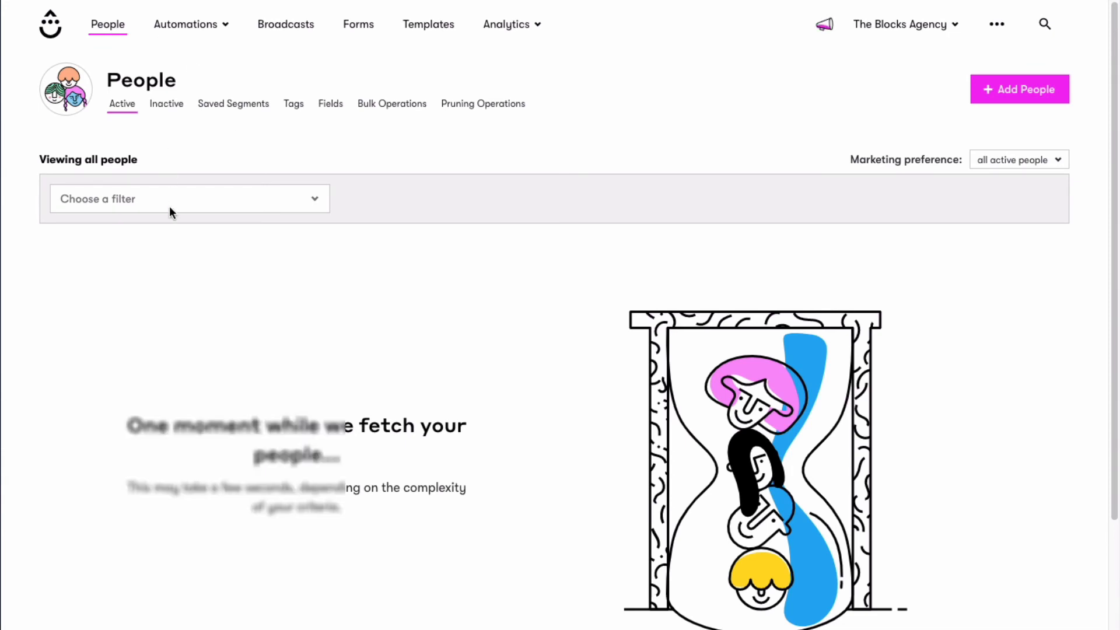
left_click(169, 204)
type("custom")
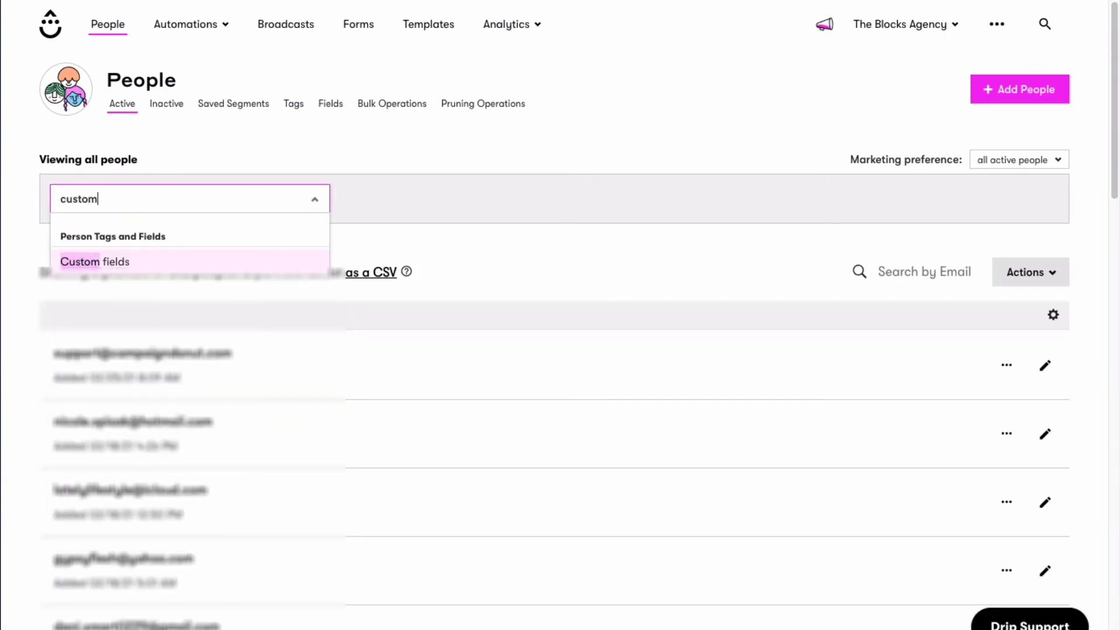
key("Return")
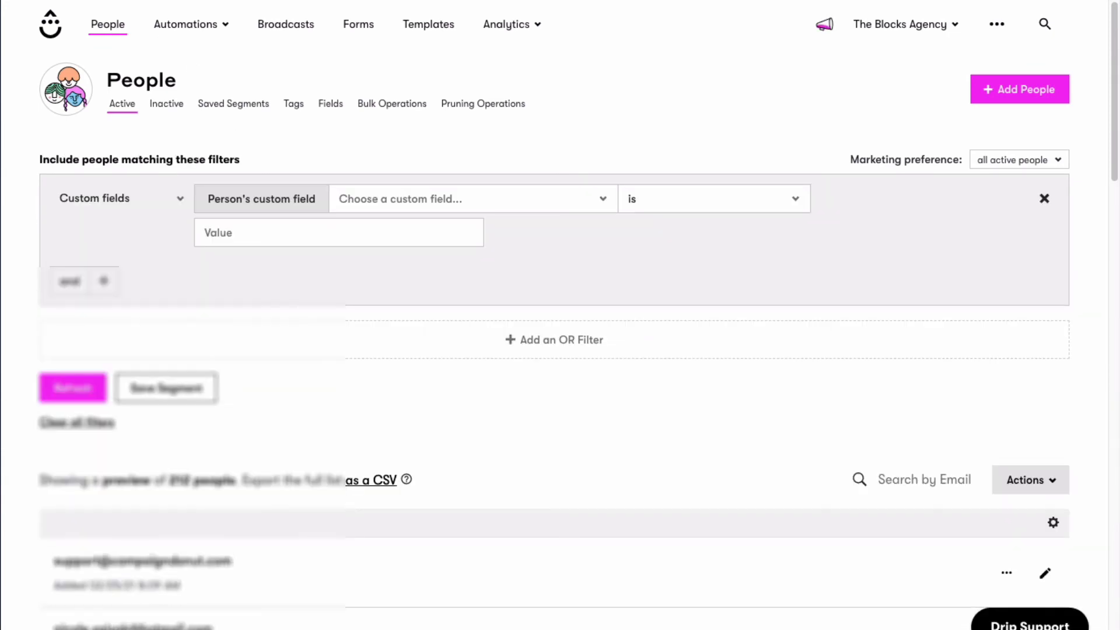
Set the filter's custom field to joined_marketing_toolkit and its operator to "is greater than"
left_click(525, 199)
type("jo")
key("Return")
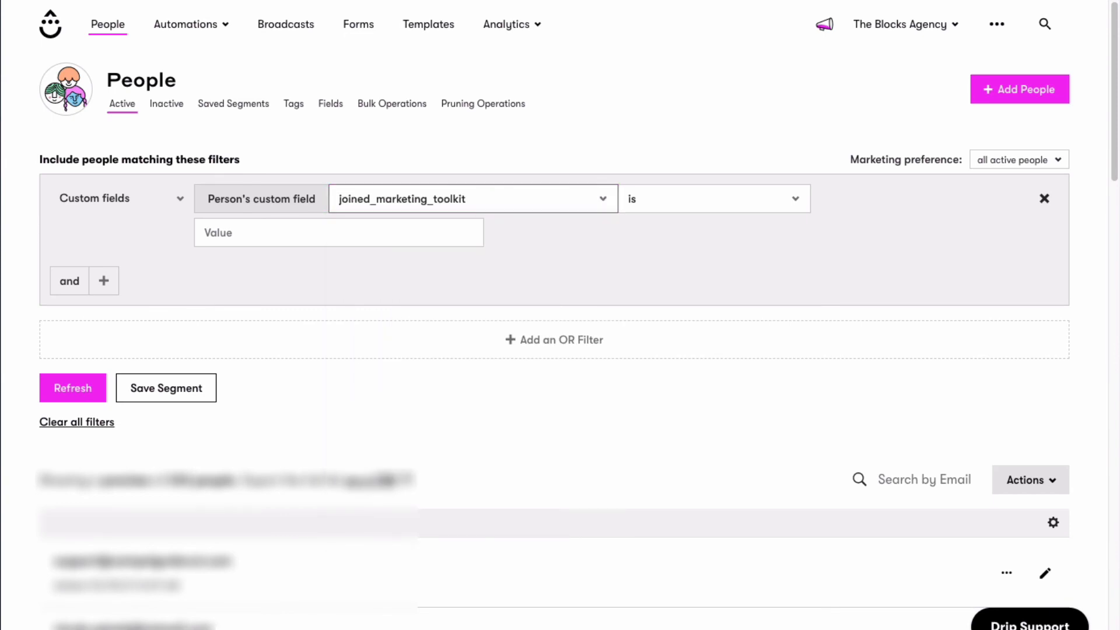
left_click(721, 215)
left_click(694, 394)
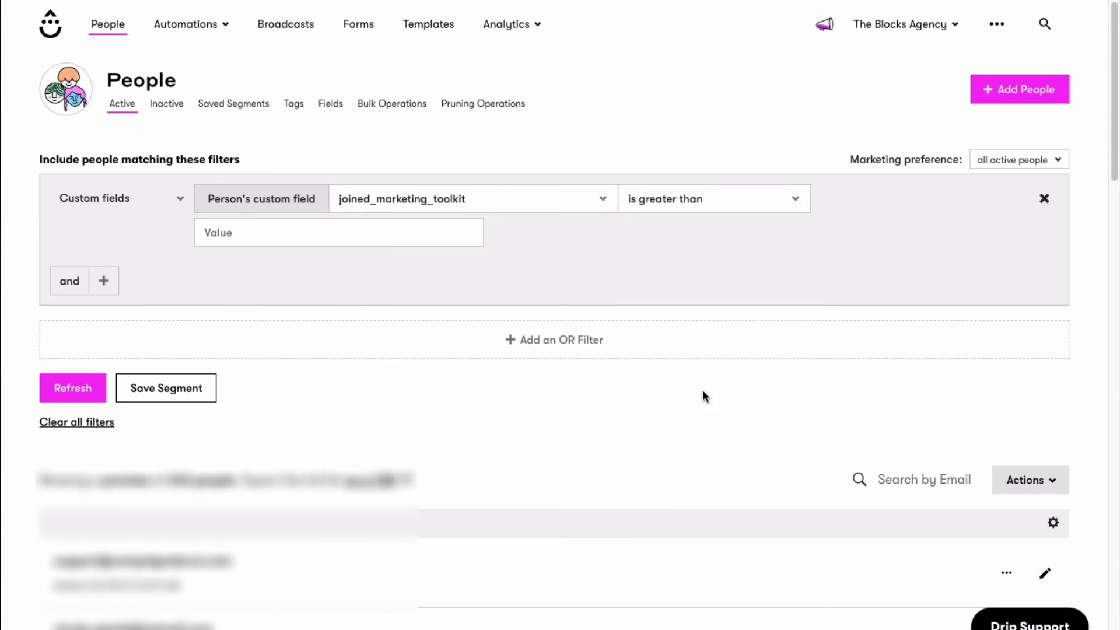
Add an empty "and" condition, and remove both filter conditions from the People list
left_click(70, 282)
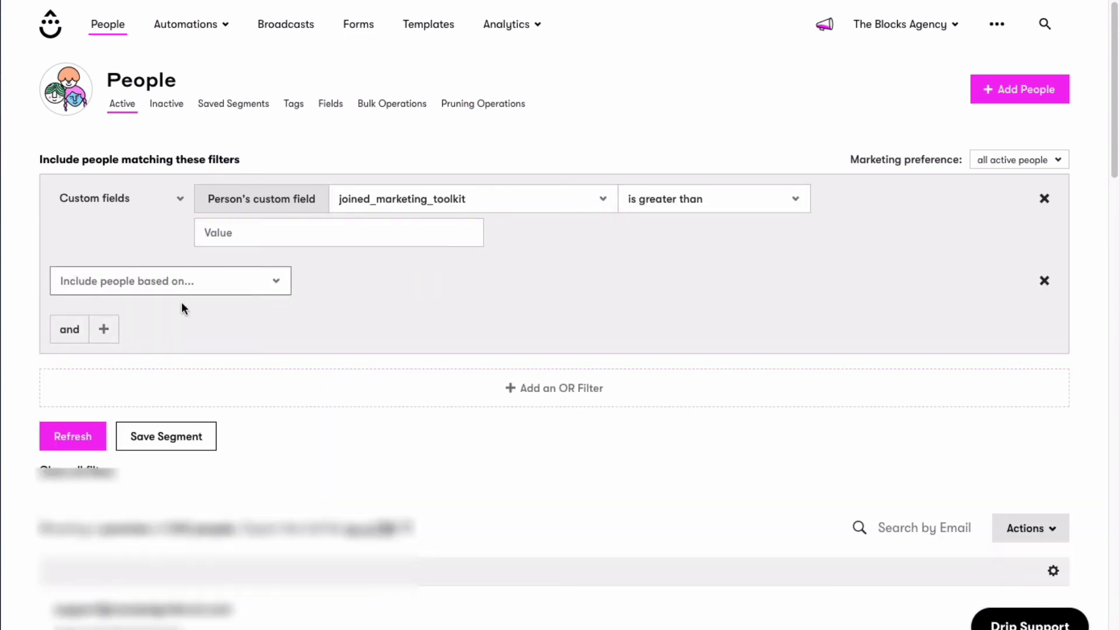
left_click(1043, 198)
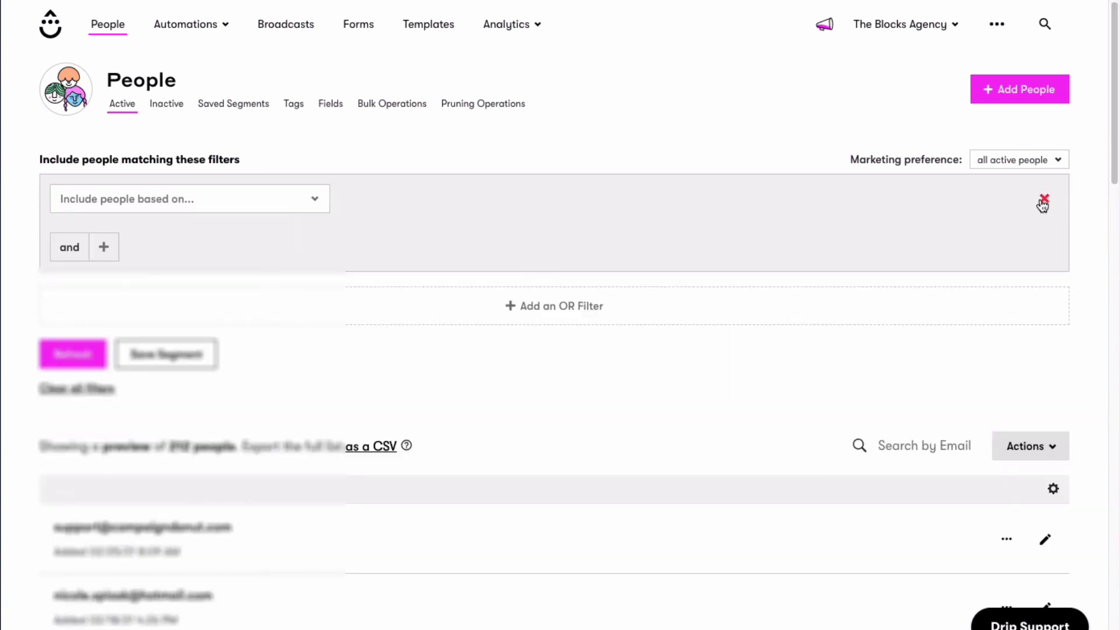
left_click(1043, 199)
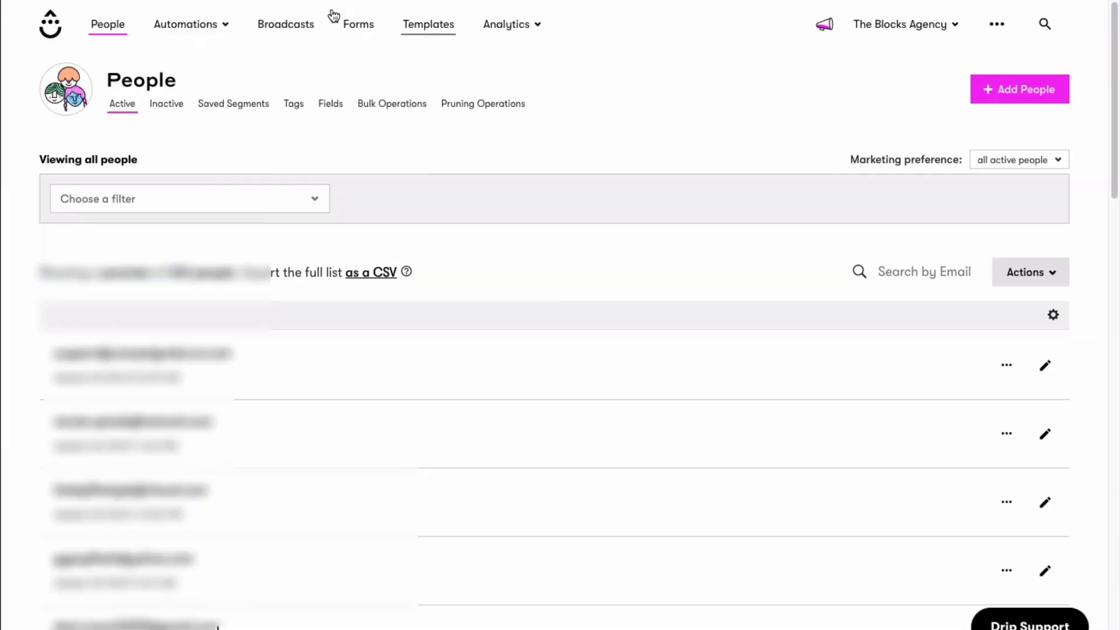
Reopen the Marketing Toolkit Registration Automation rule and review the {{ now }} value in its custom field action
mouse_move(192, 24)
left_click(222, 179)
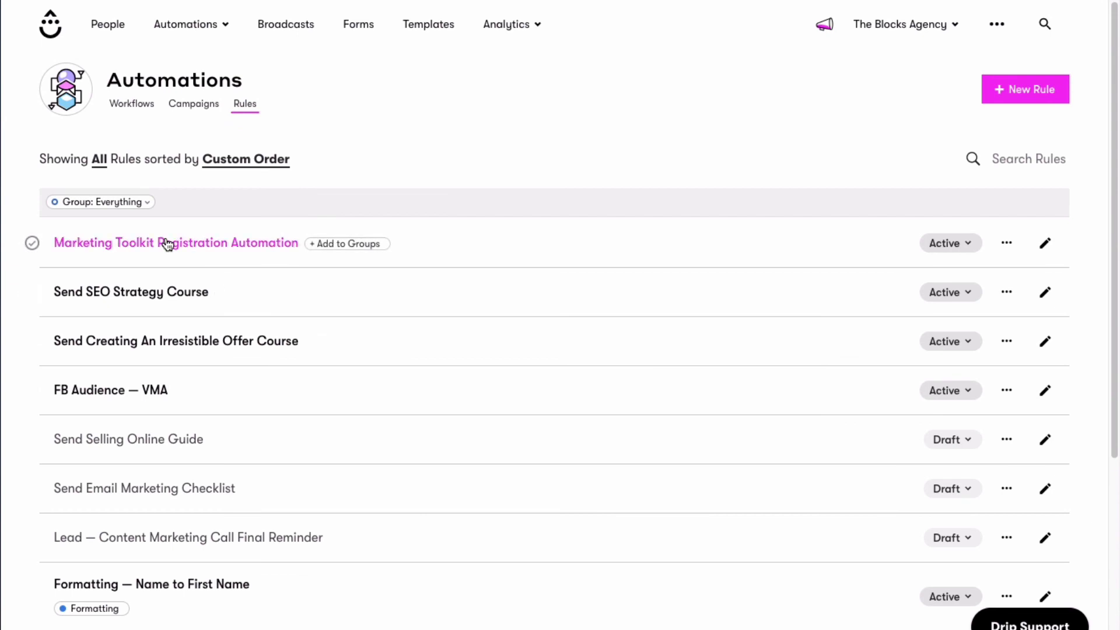
left_click(167, 244)
left_click(903, 380)
triple_click(902, 381)
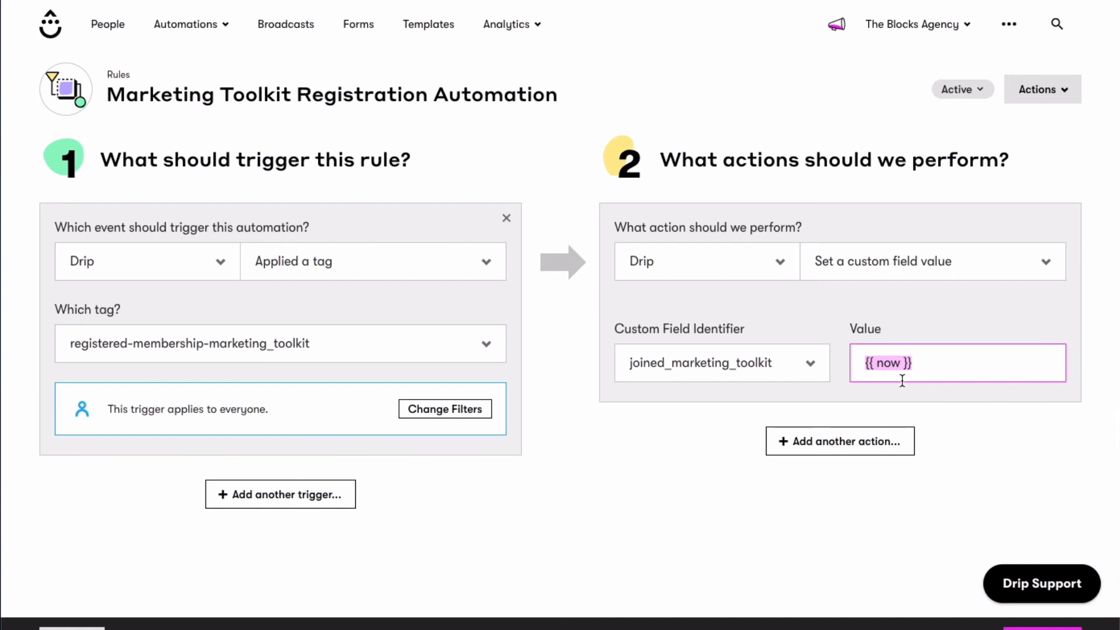
left_click(236, 21)
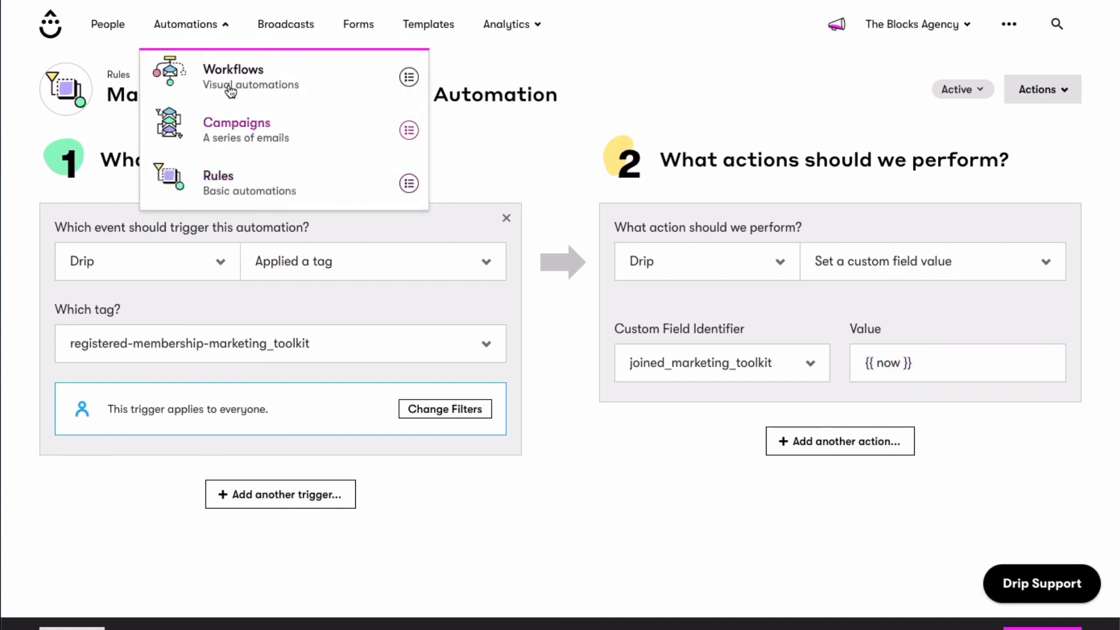
left_click(919, 362)
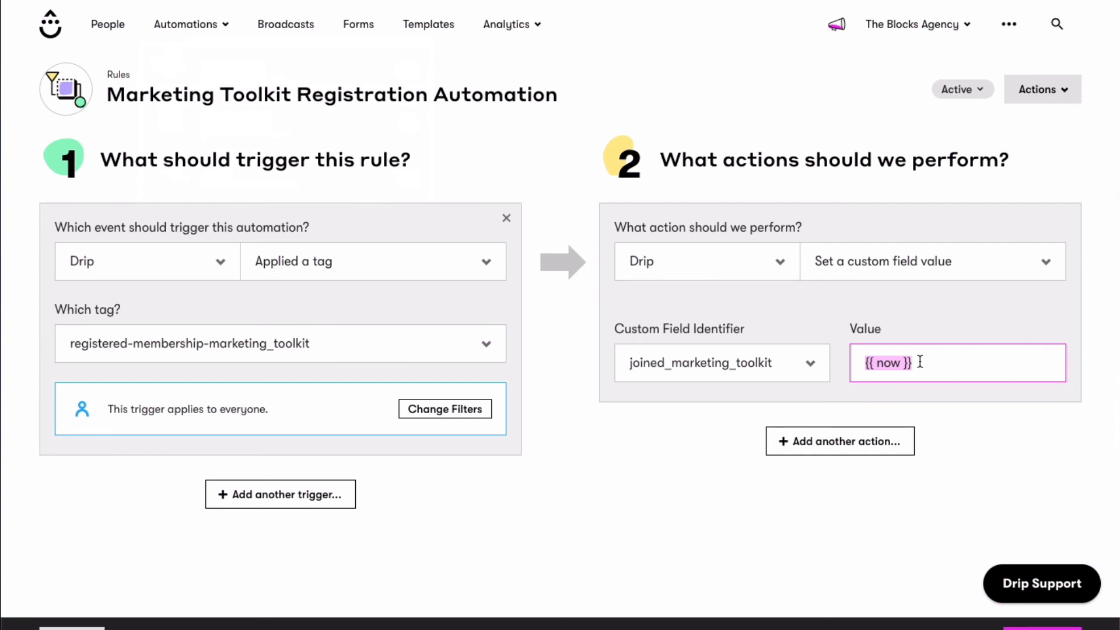
left_click(932, 356)
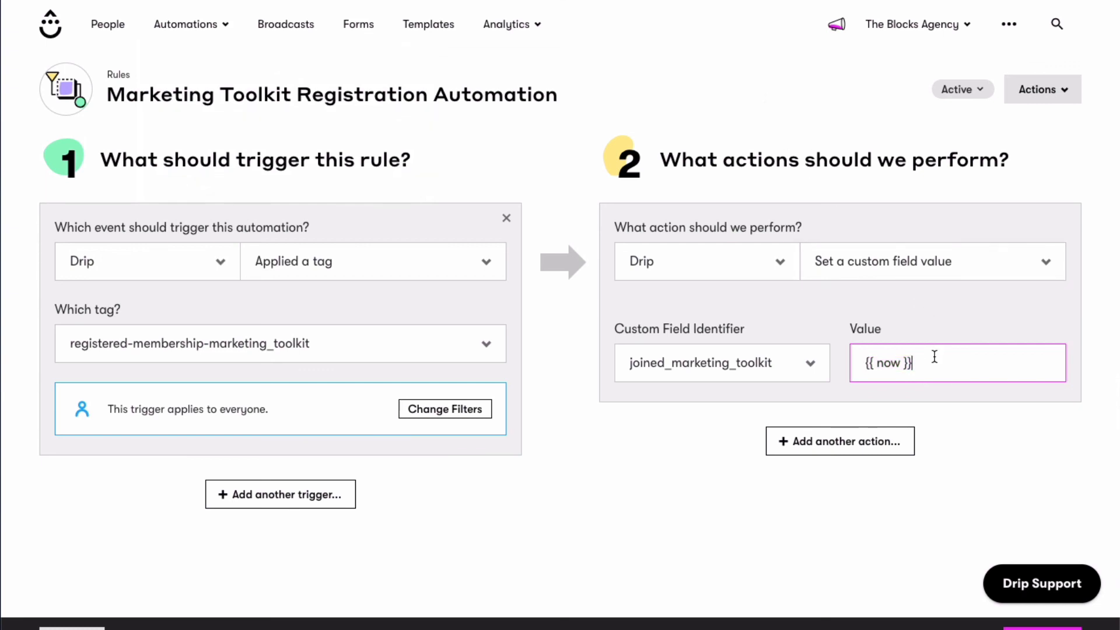